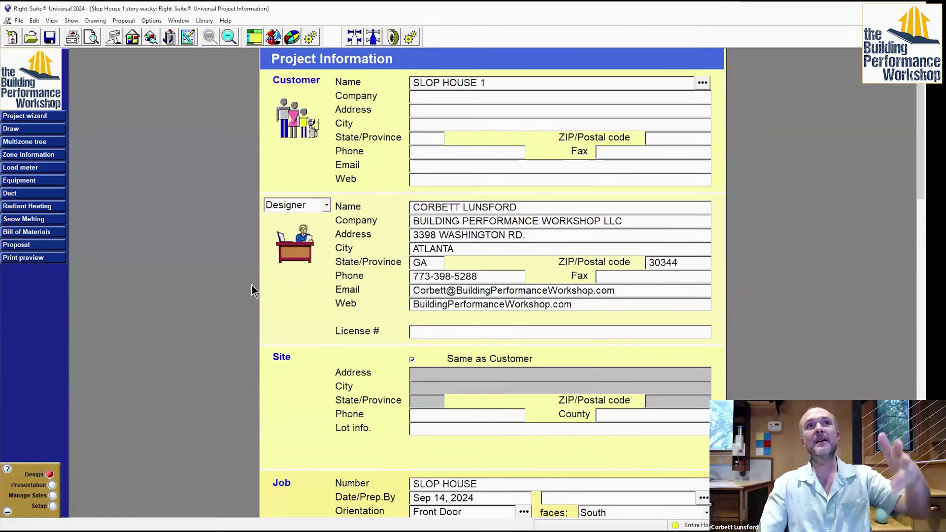
# Scroll through Project Information to Conditions, then open the SQUARE HOUSE floor plan drawing
pyautogui.scroll(-5, 221, 320)
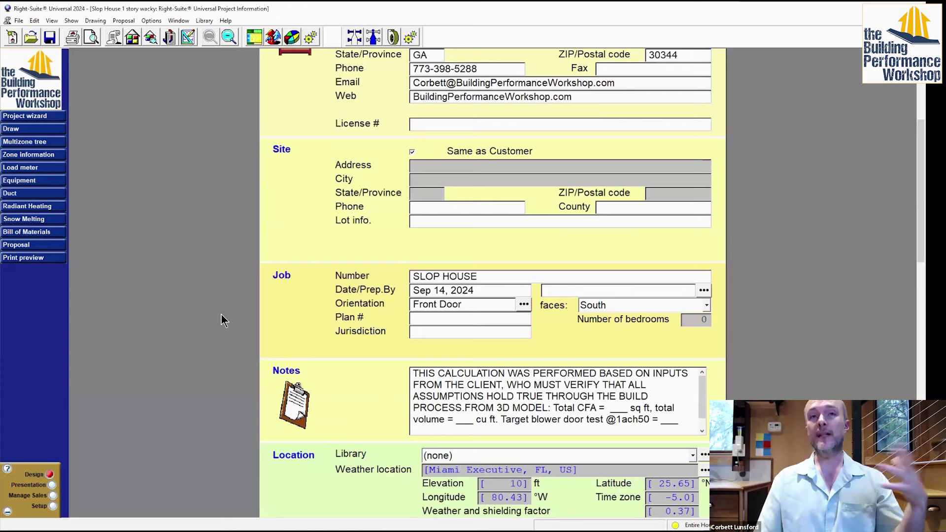
pyautogui.scroll(-3, 222, 319)
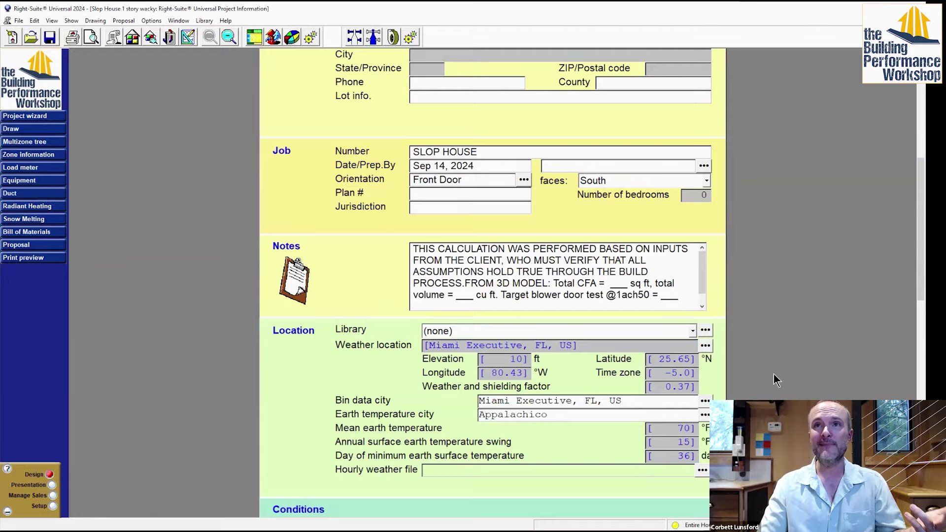
pyautogui.scroll(-8, 799, 349)
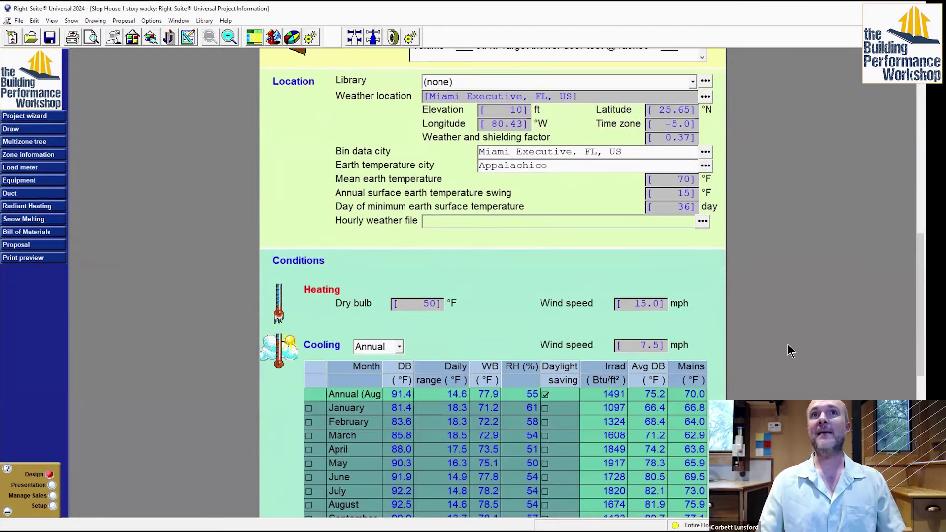
pyautogui.scroll(-2, 780, 340)
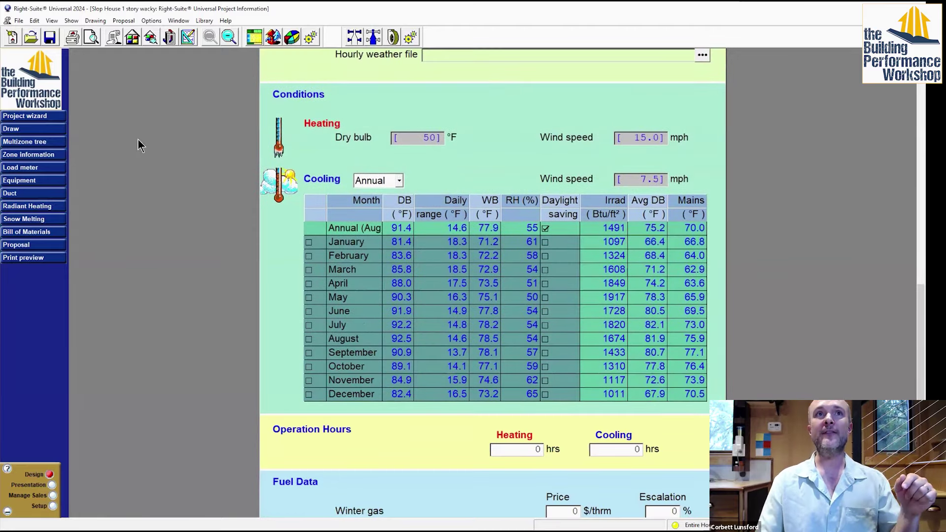
pyautogui.click(56, 131)
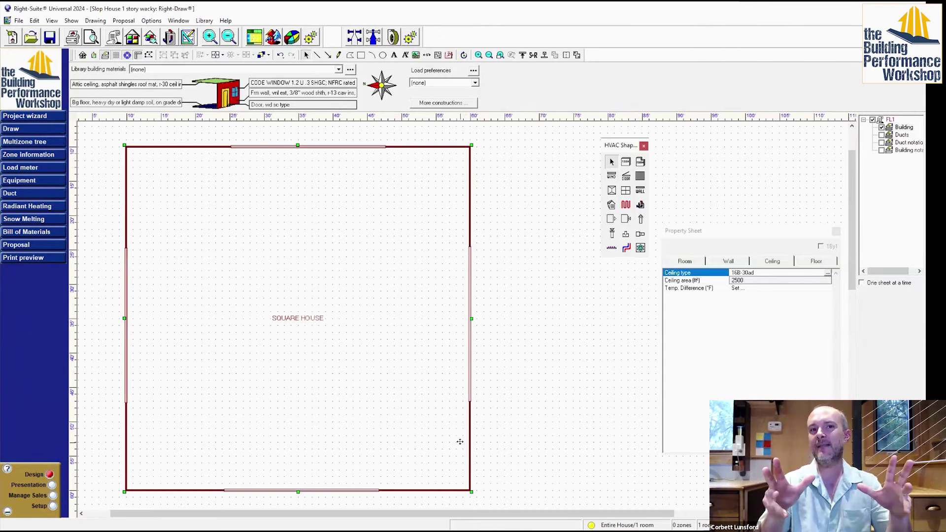
# View the Room properties of SQUARE HOUSE, a single square room with 2500 ft² ceiling
pyautogui.moveTo(460, 442)
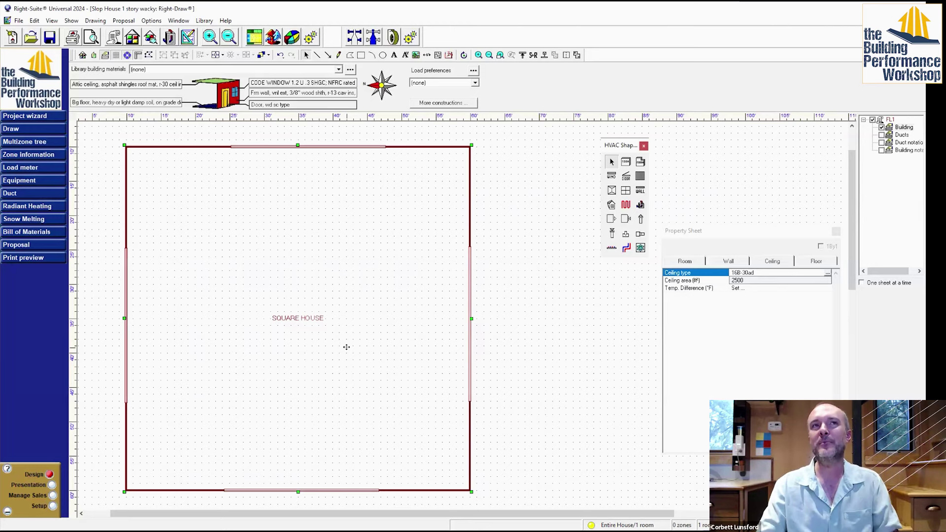
# Inspect Wall 1's 12C-0sw R-13 frame wall construction (1800 sq ft), then close the details
pyautogui.click(691, 261)
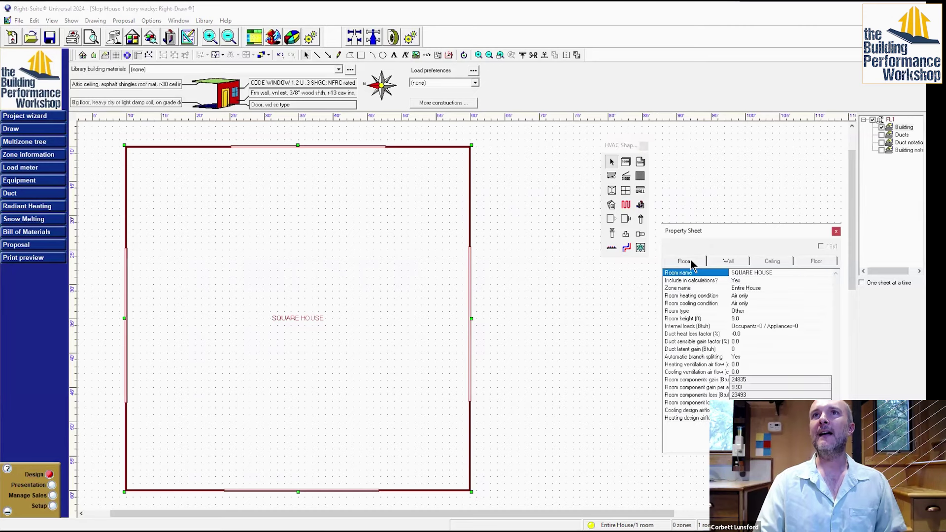
pyautogui.click(735, 261)
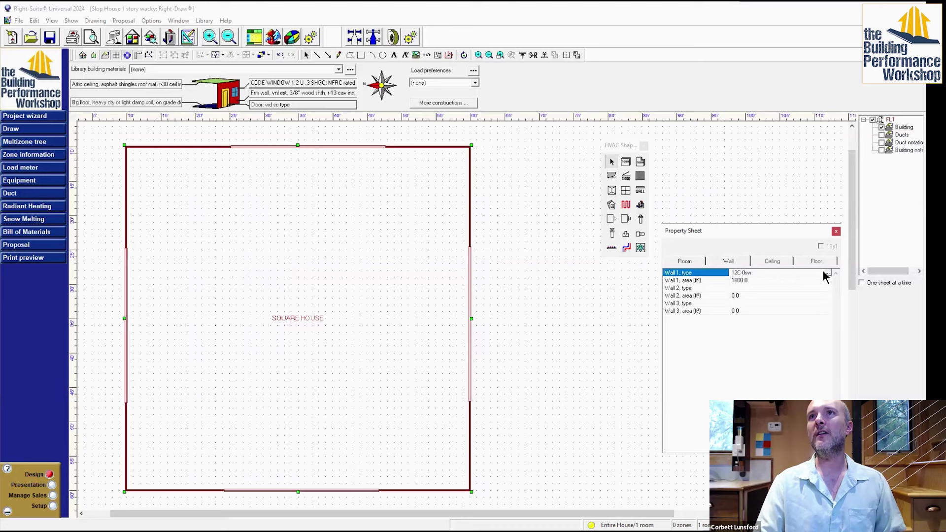
pyautogui.doubleClick(700, 305)
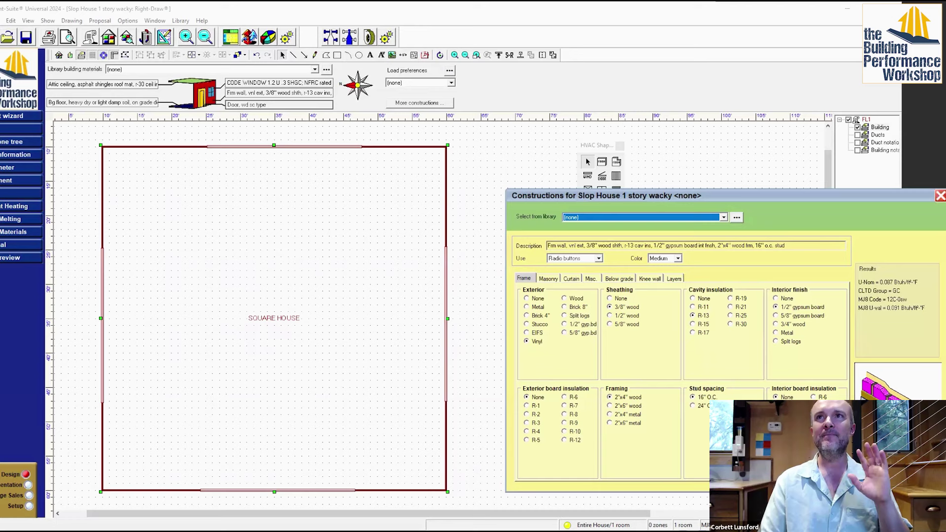
pyautogui.press('Return')
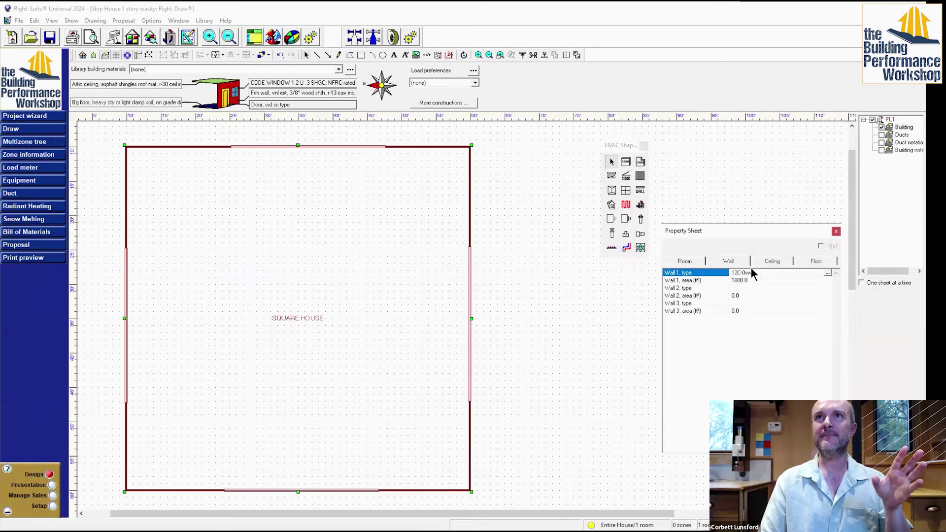
# Review the R-30 attic ceiling construction, then check the load meter: 23702 Btuh heating, 25003 sensible cooling
pyautogui.click(770, 261)
pyautogui.click(828, 273)
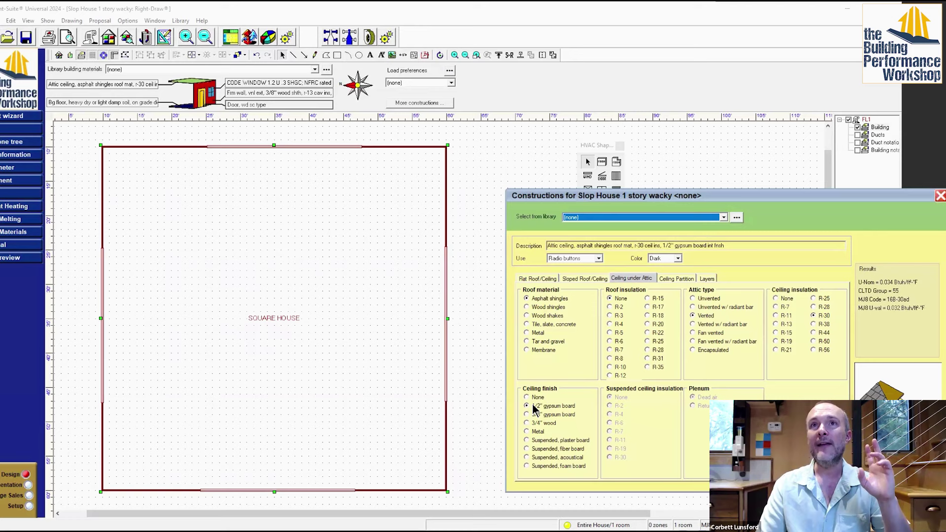
pyautogui.press('Tab')
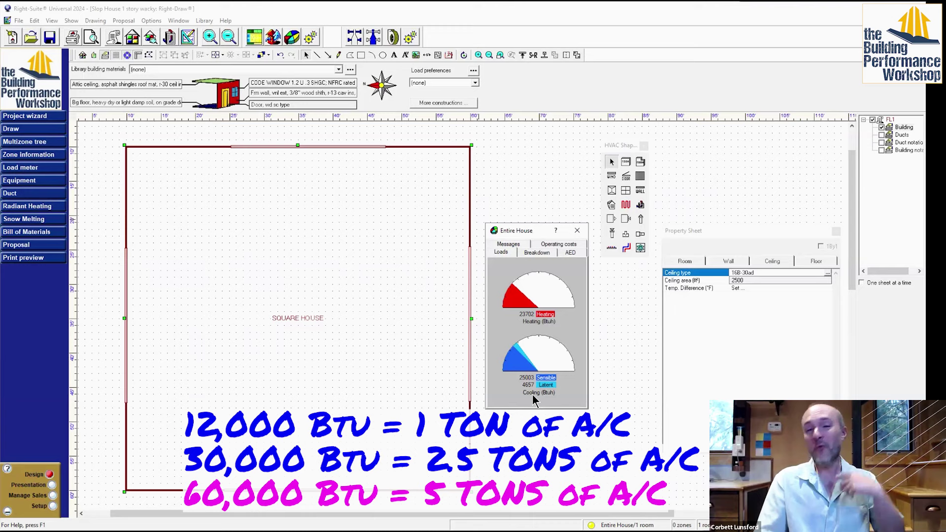
# Select the right-wall window and rotate the house until its orientation reads East
pyautogui.click(469, 342)
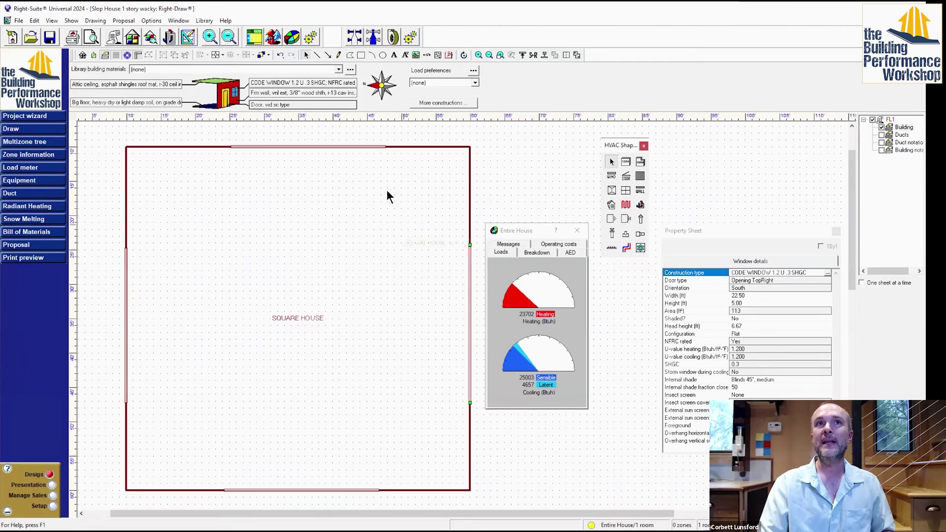
pyautogui.click(384, 83)
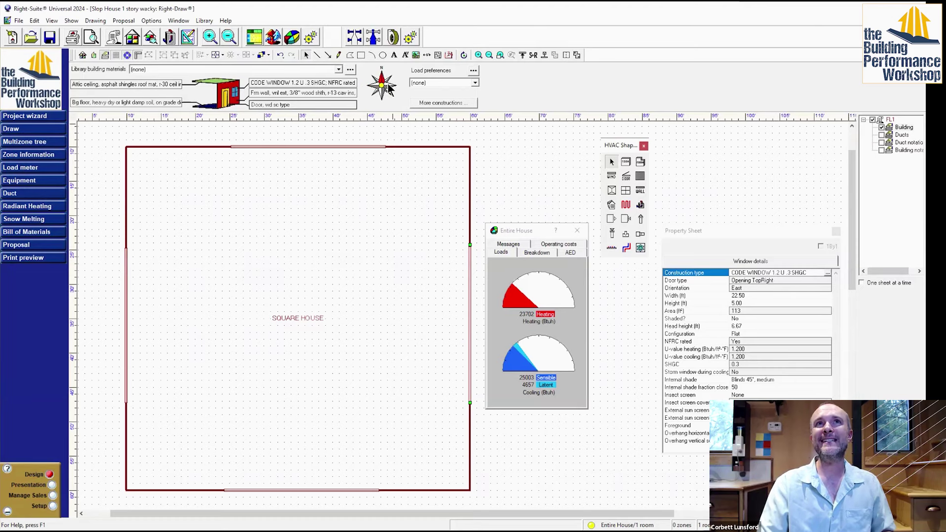
pyautogui.click(389, 88)
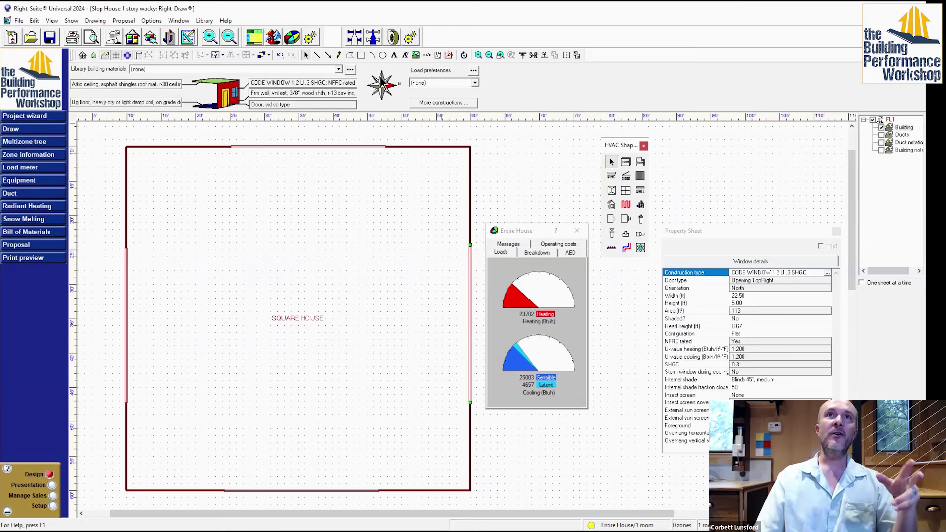
pyautogui.click(380, 82)
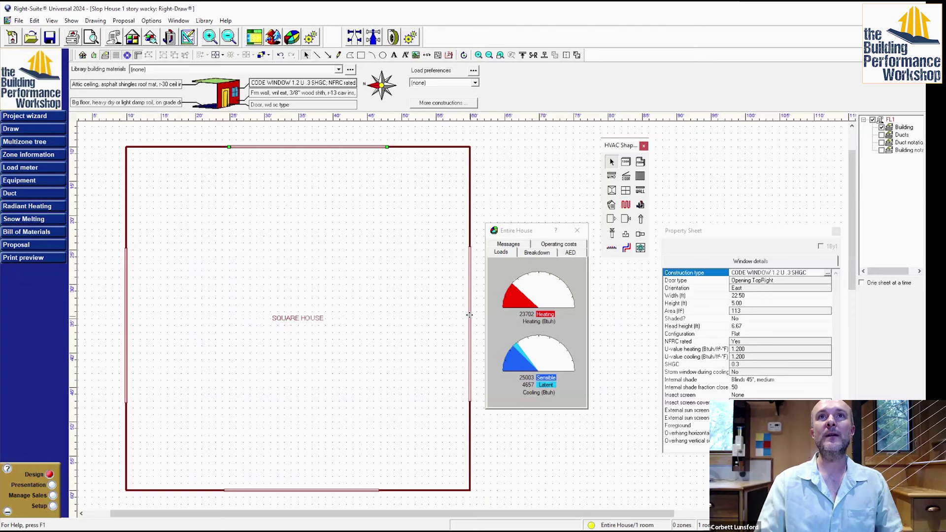
# Delete the three extra windows and set the left-wall window to width 50 ft, height 9 ft
pyautogui.keyDown('shift'); pyautogui.click(358, 490); pyautogui.keyUp('shift')
pyautogui.press('Delete')
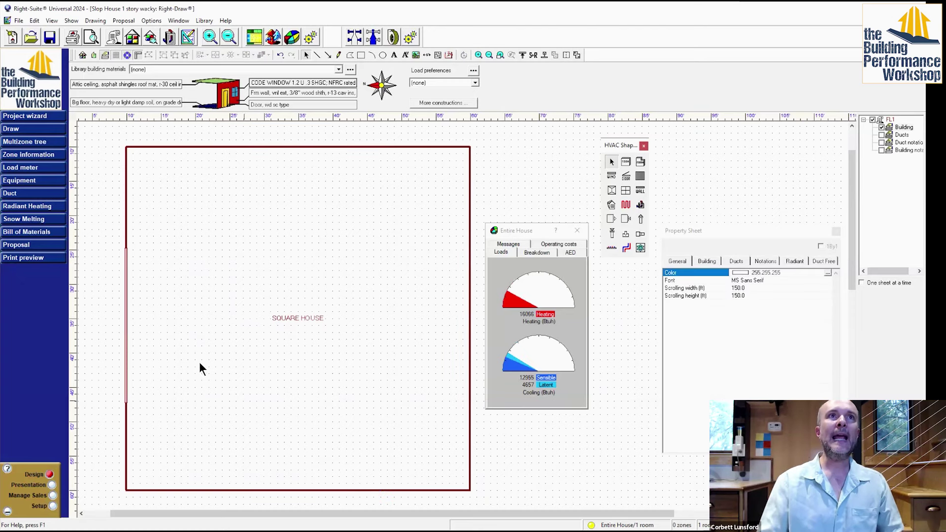
pyautogui.click(126, 318)
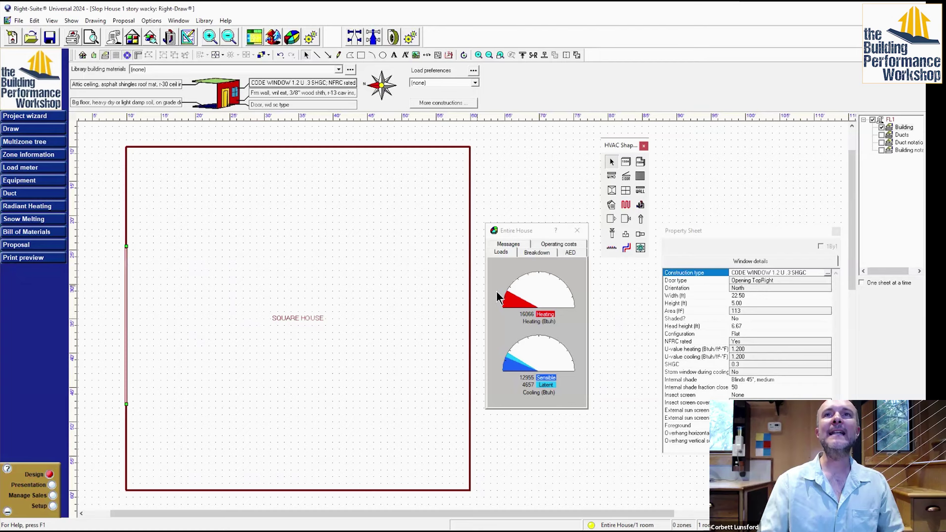
pyautogui.click(739, 296)
pyautogui.write('50')
pyautogui.press('Return')
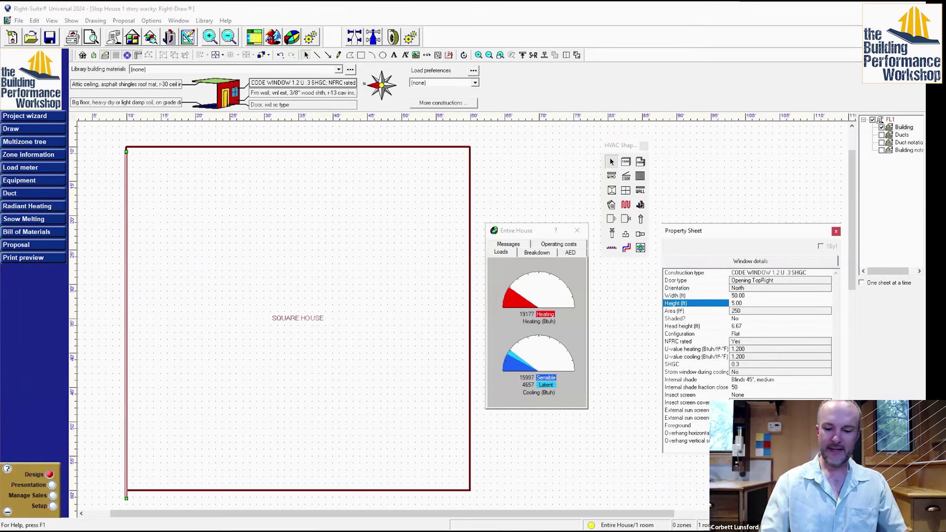
pyautogui.write('9')
pyautogui.press('Return')
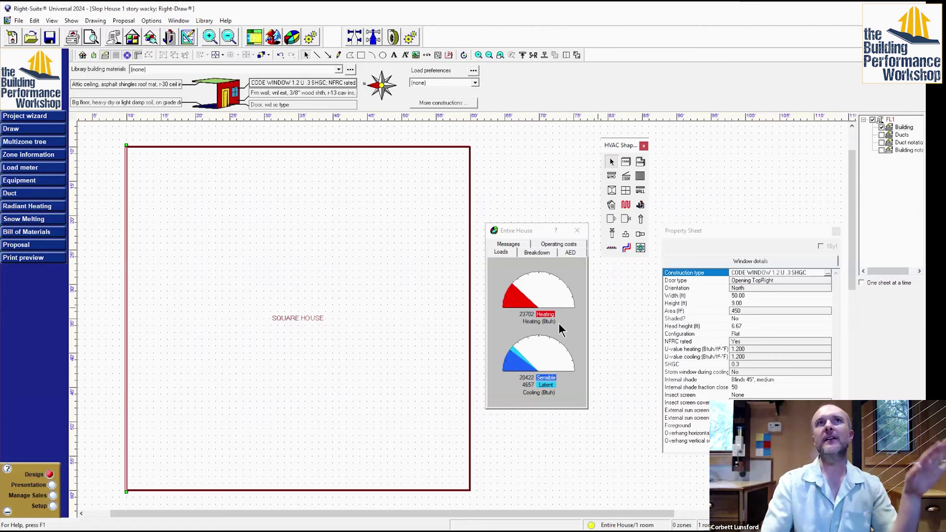
# Rotate the house so the 450 ft² window faces West, giving 36973 Btuh sensible cooling
pyautogui.click(383, 85)
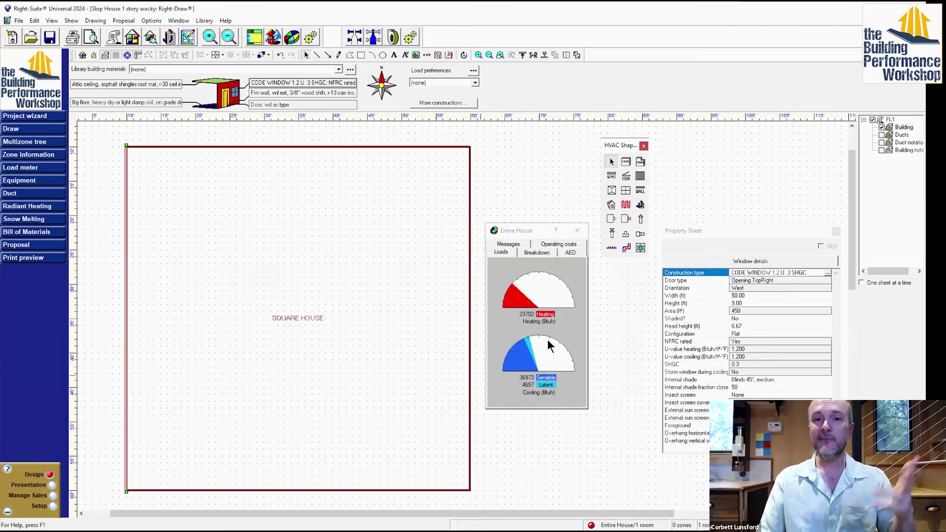
# Keep the Blower door infiltration method and show the Entire House form at 7.00 ACH at 50 Pa
pyautogui.click(152, 20)
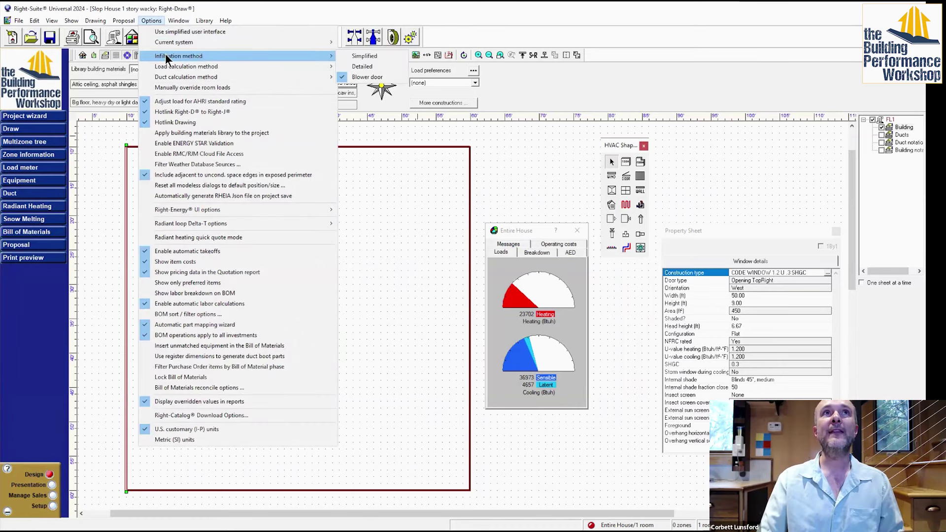
pyautogui.click(349, 40)
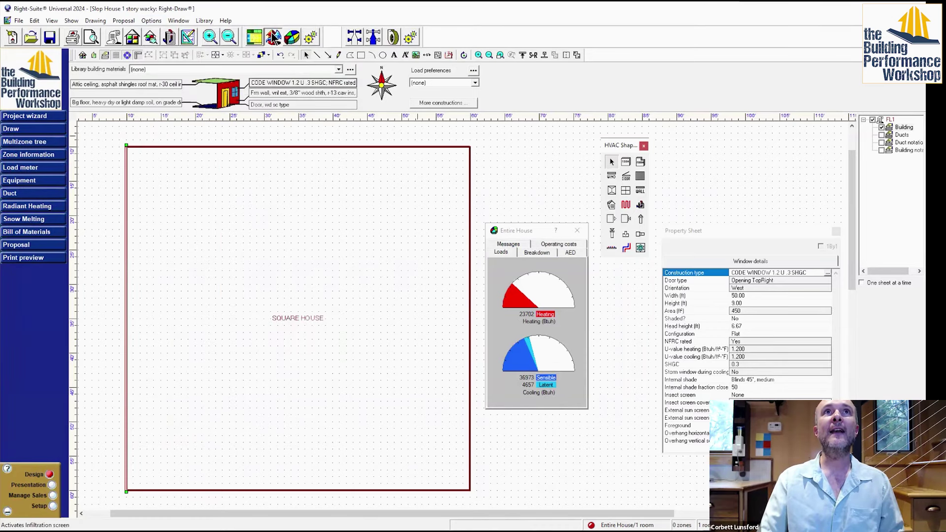
pyautogui.click(273, 37)
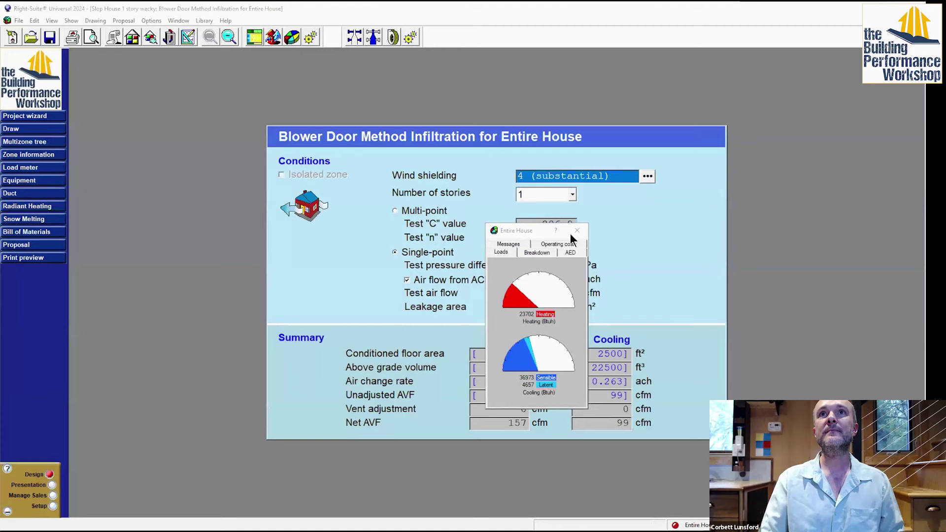
pyautogui.click(418, 191)
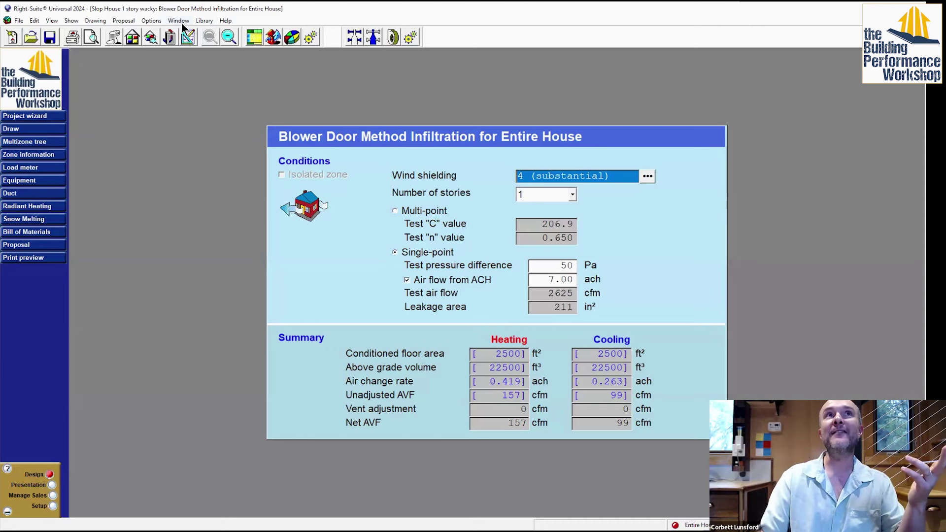
# Switch to Simplified infiltration with Loose construction quality, giving 248 cfm heating and 128 cfm cooling
pyautogui.click(154, 20)
pyautogui.moveTo(180, 54)
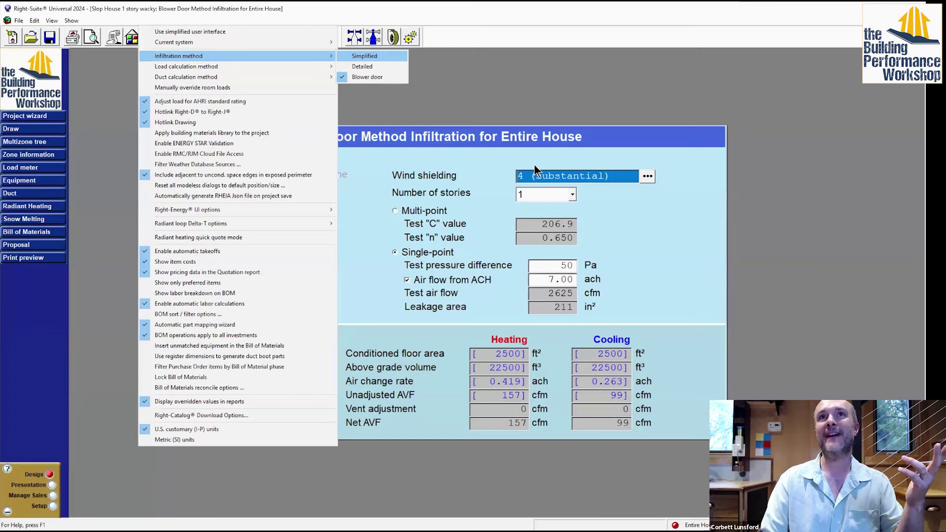
pyautogui.press('Return')
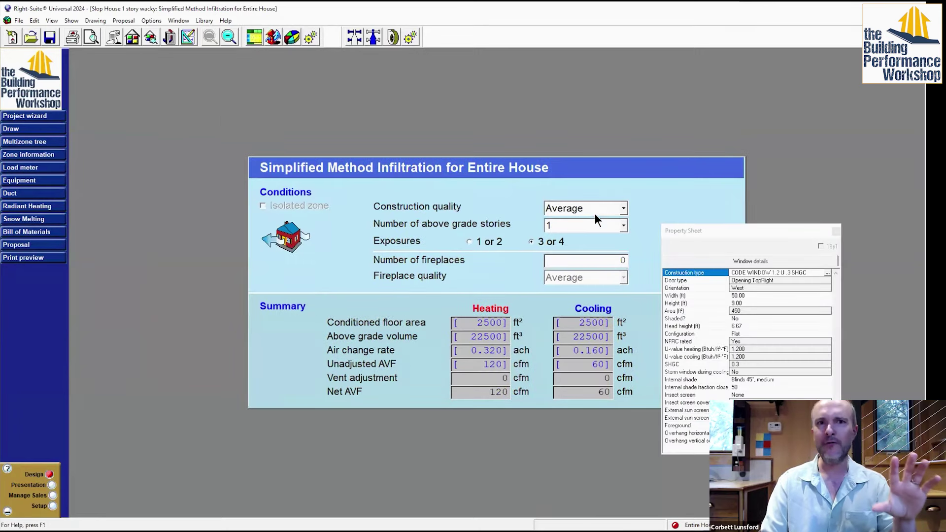
pyautogui.click(622, 208)
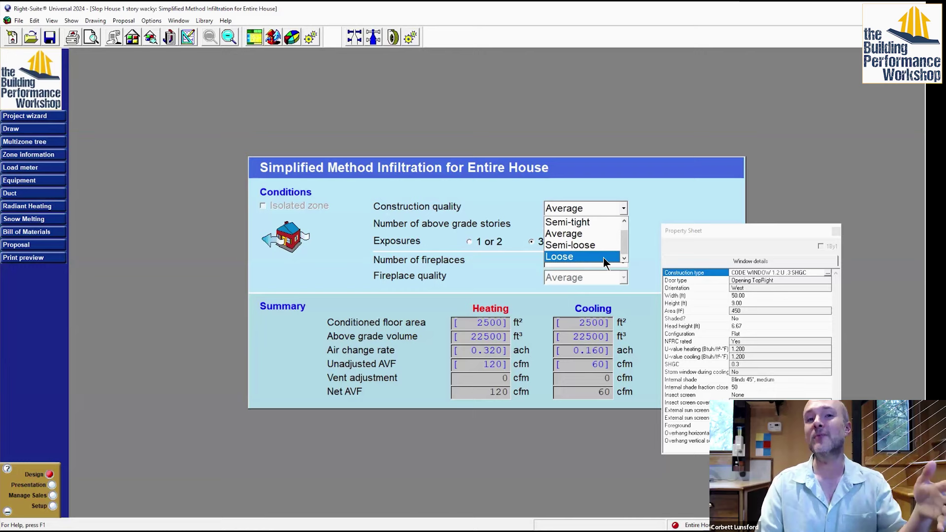
pyautogui.click(603, 257)
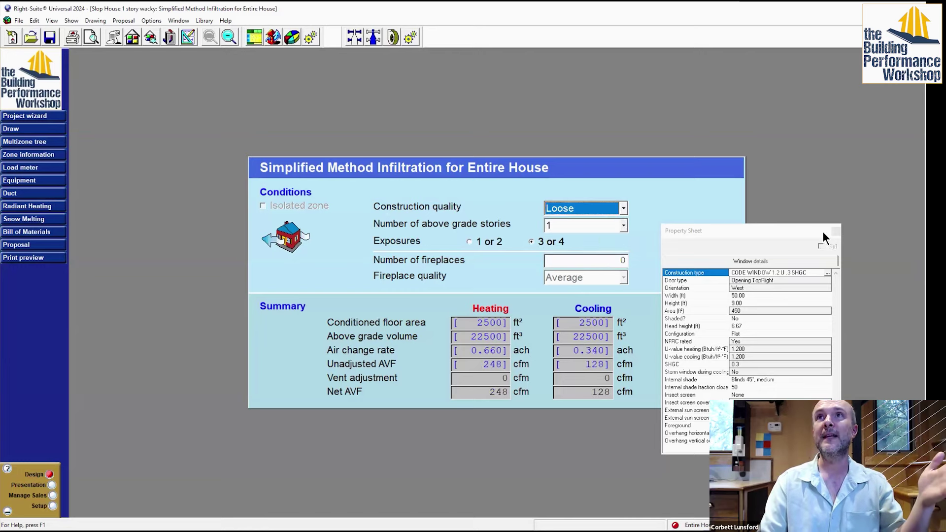
# With the load meter showing, add a 12 ft² skylight in the house and open its construction options
pyautogui.click(54, 129)
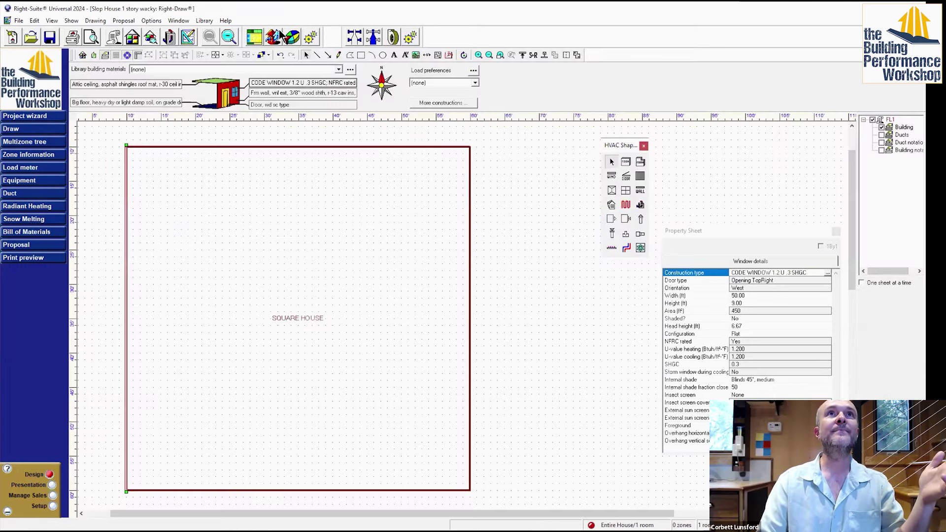
pyautogui.click(285, 38)
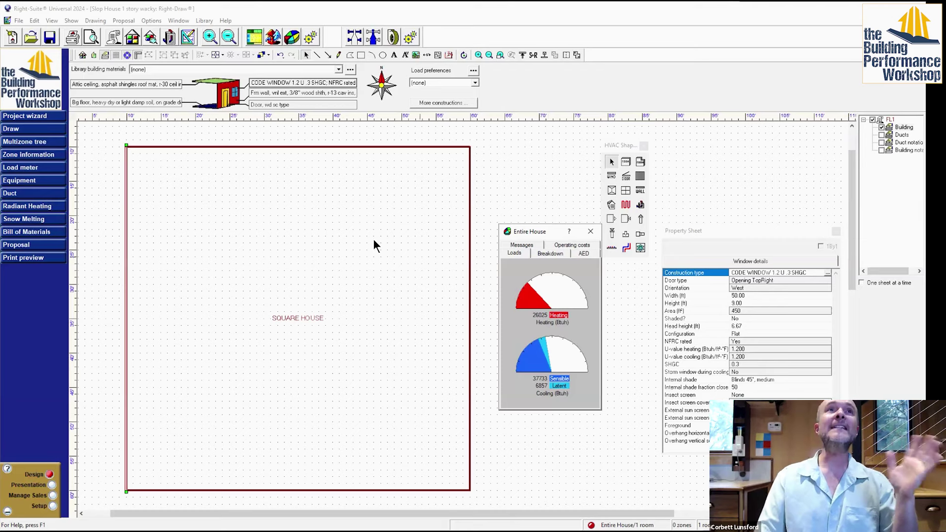
pyautogui.click(624, 194)
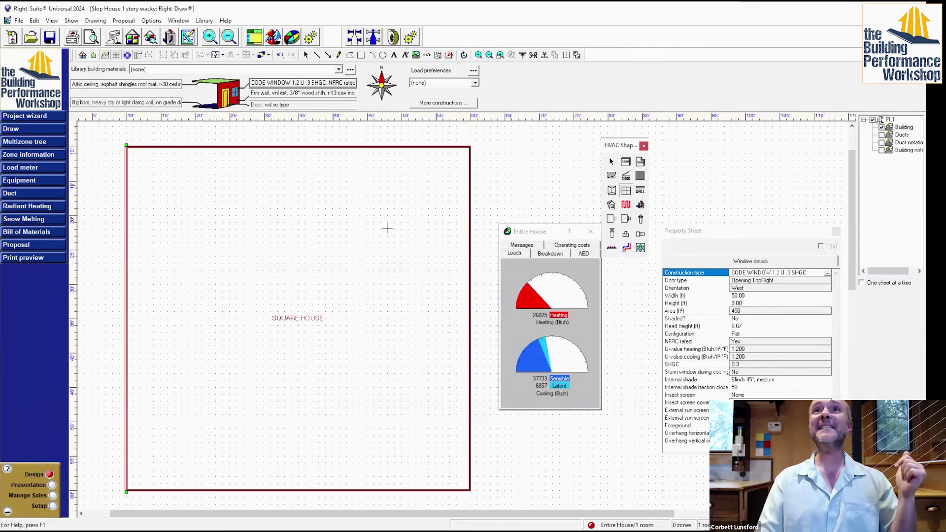
pyautogui.click(286, 268)
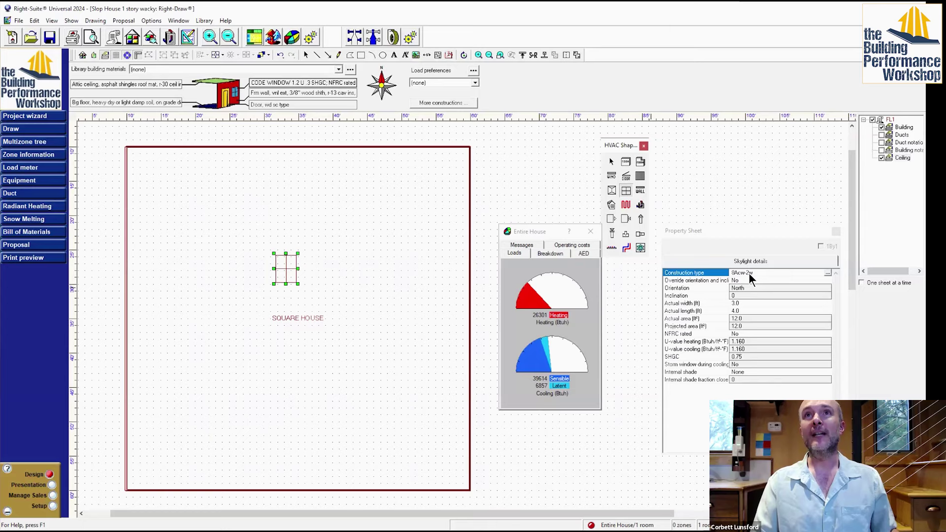
pyautogui.doubleClick(749, 275)
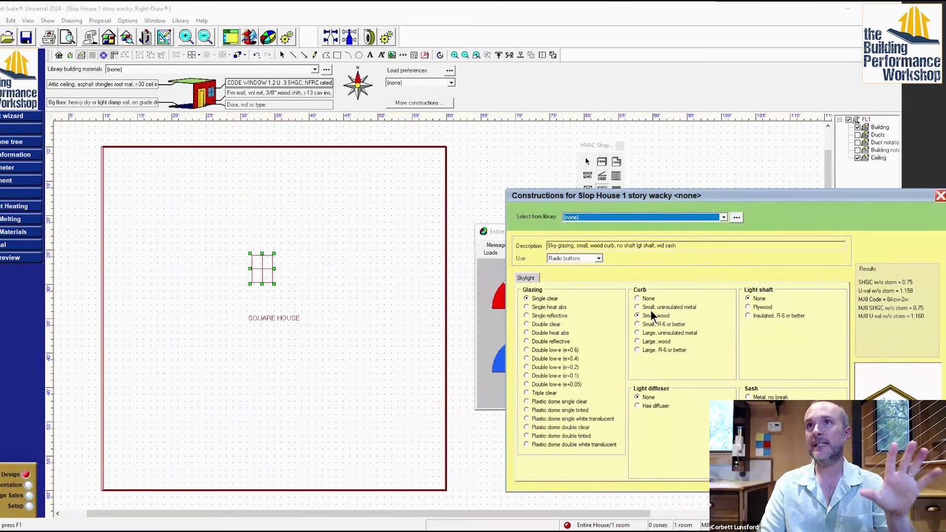
# Close the construction options and resize the skylight to 6 × 6 ft, then 10 × 10 ft
pyautogui.press('Return')
pyautogui.click(748, 302)
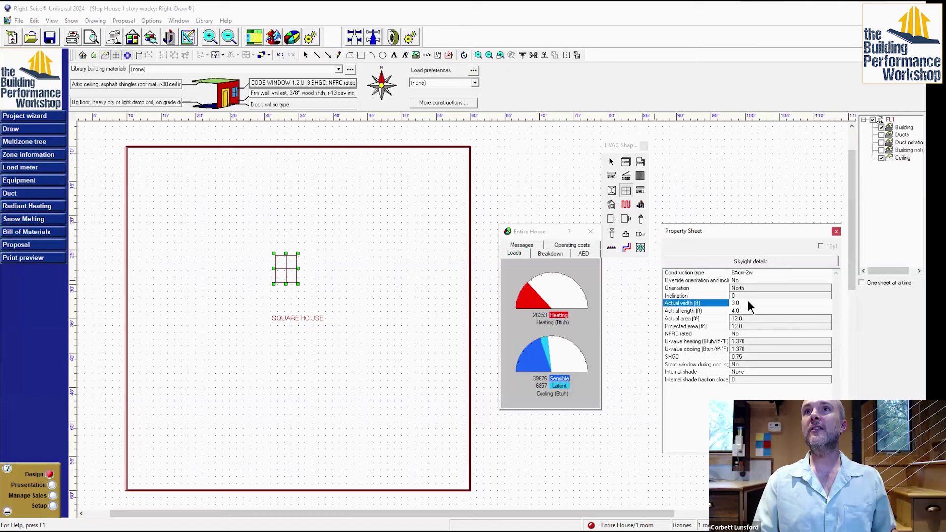
pyautogui.write('6')
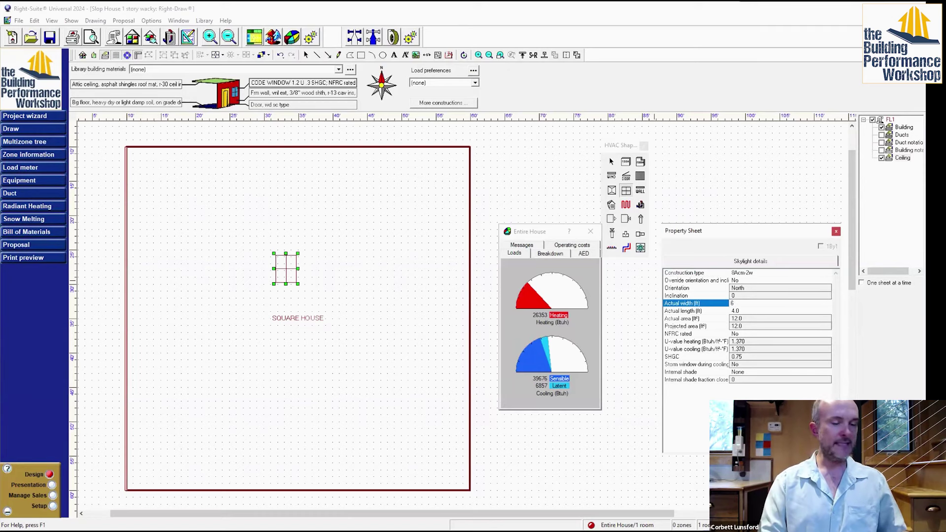
pyautogui.press('Return')
pyautogui.click(750, 310)
pyautogui.write('6')
pyautogui.press('Return')
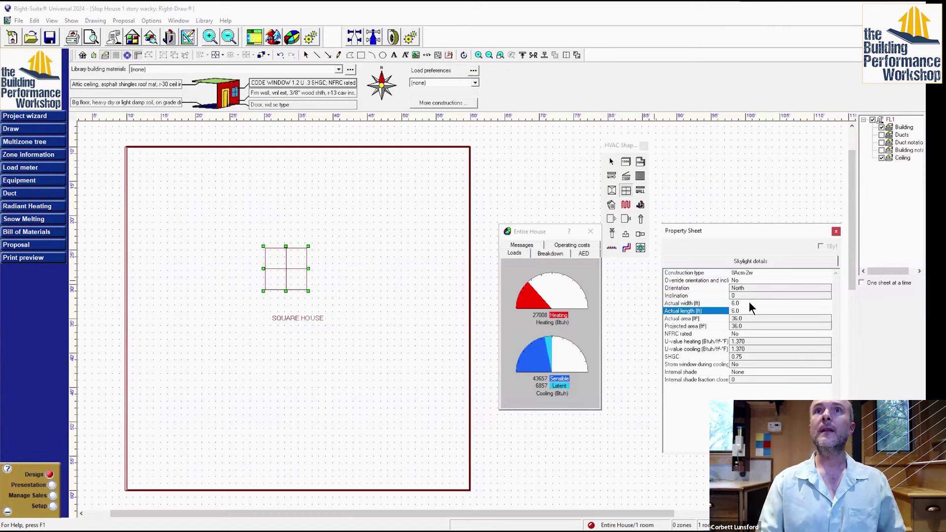
pyautogui.click(738, 304)
pyautogui.write('10')
pyautogui.press('Return')
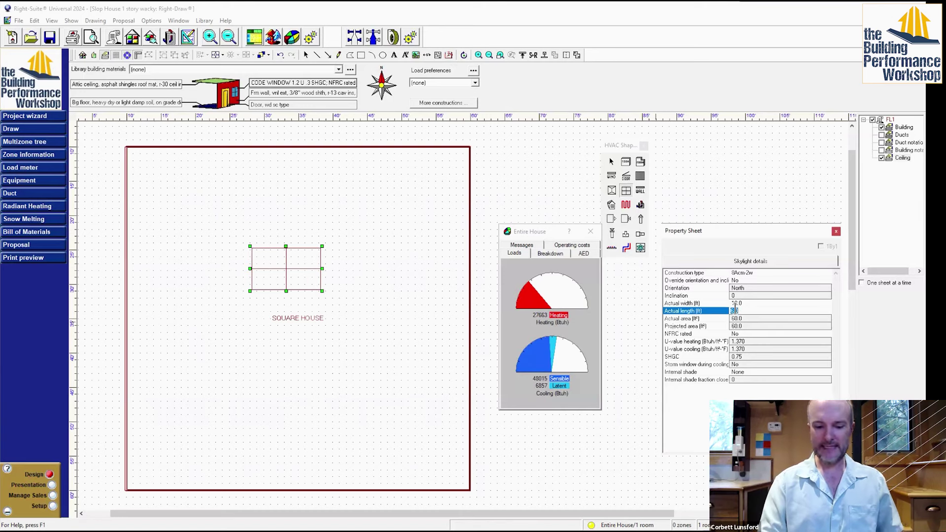
pyautogui.write('10')
pyautogui.press('Return')
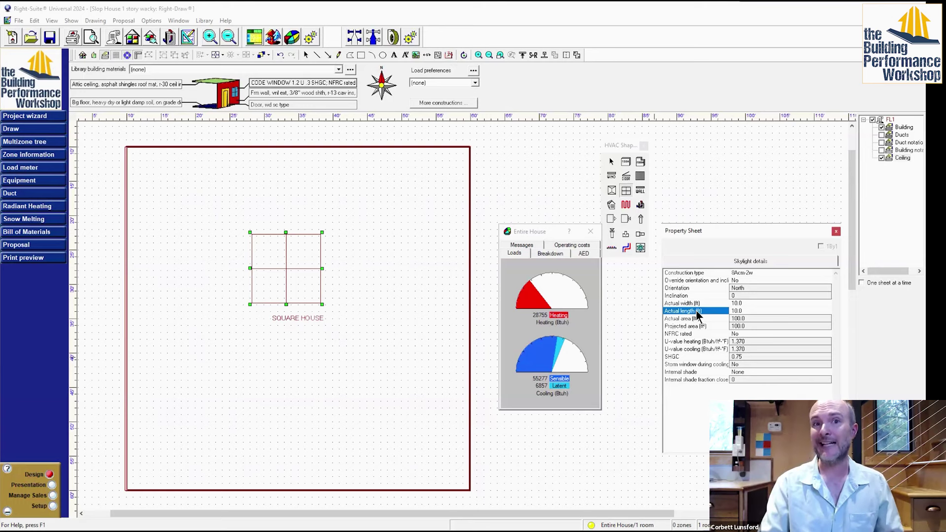
# Switch the skylight construction to custom clear glazing with U-value 0.750 and SHGC 0.30
pyautogui.click(749, 274)
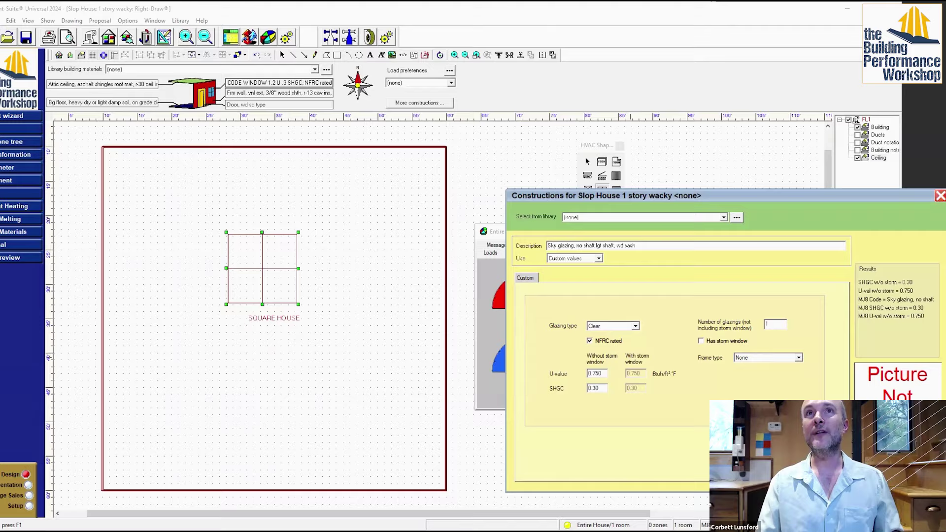
pyautogui.press('Return')
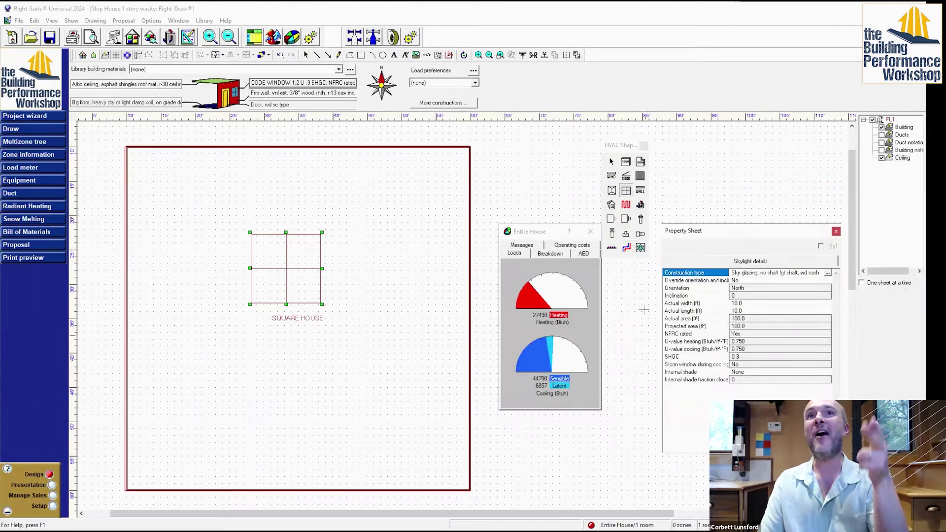
# Resize the skylight to 11 × 12 ft, then to 16 × 16 ft
pyautogui.click(743, 305)
pyautogui.write('11')
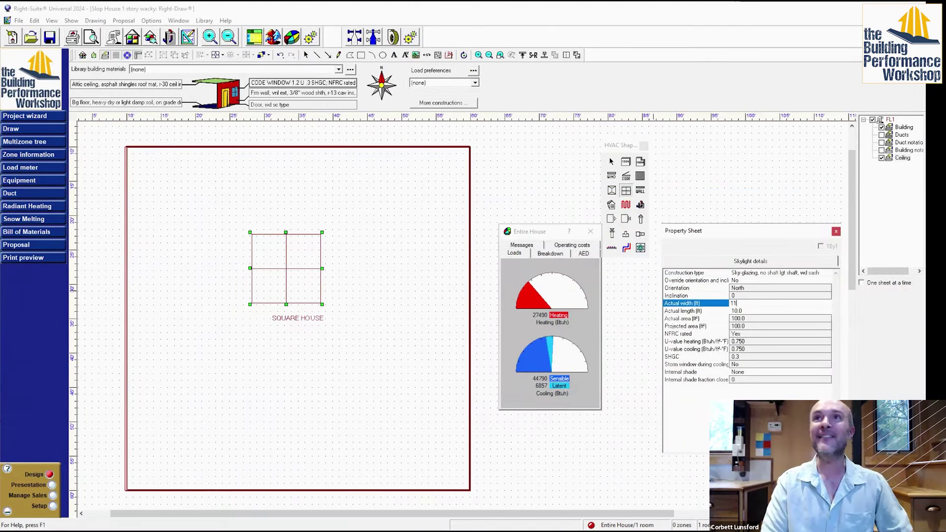
pyautogui.press('Return')
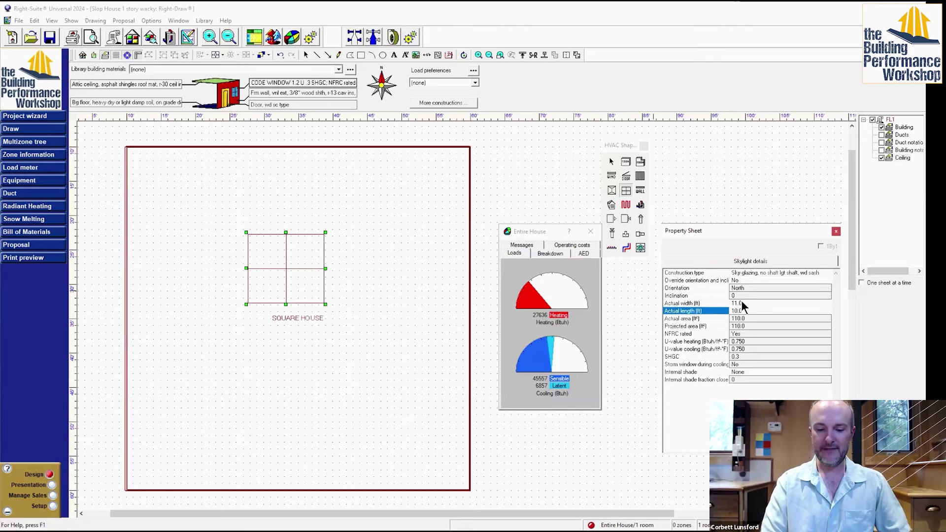
pyautogui.write('12')
pyautogui.press('Return')
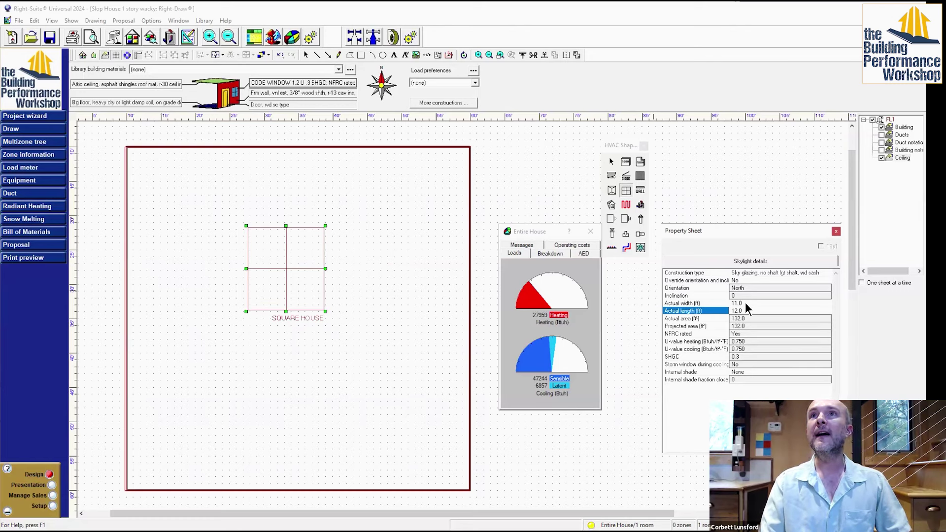
pyautogui.click(743, 304)
pyautogui.write('16')
pyautogui.press('Return')
pyautogui.write('16')
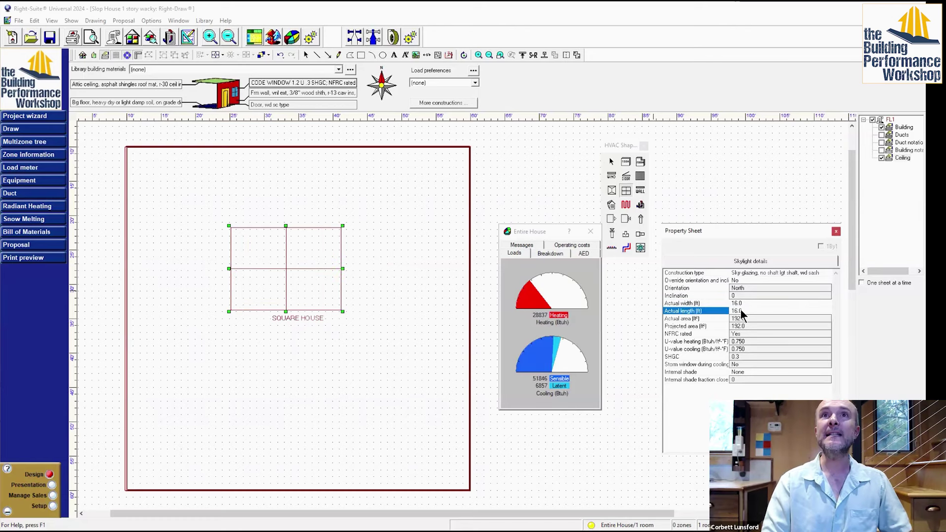
pyautogui.press('Return')
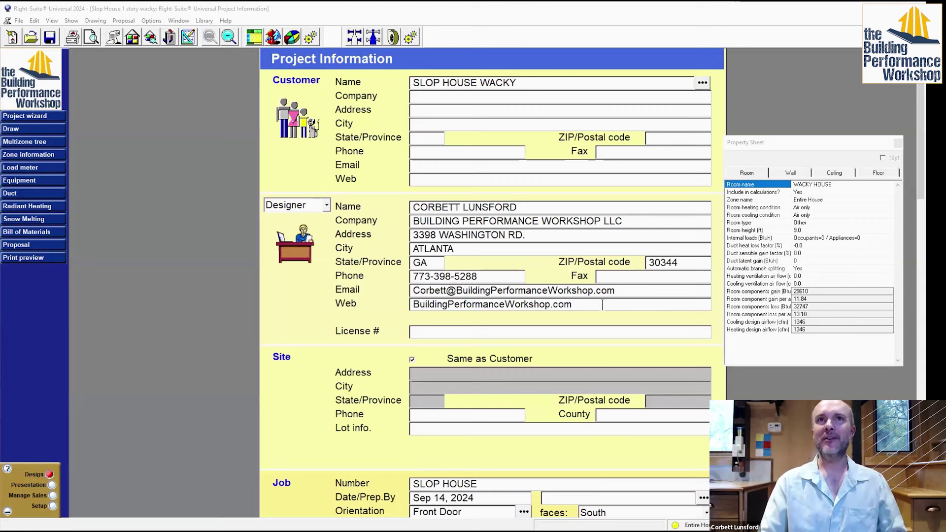
# Scroll Project Information down to Location, then return to the WACKY HOUSE floor plan drawing
pyautogui.scroll(-8, 347, 306)
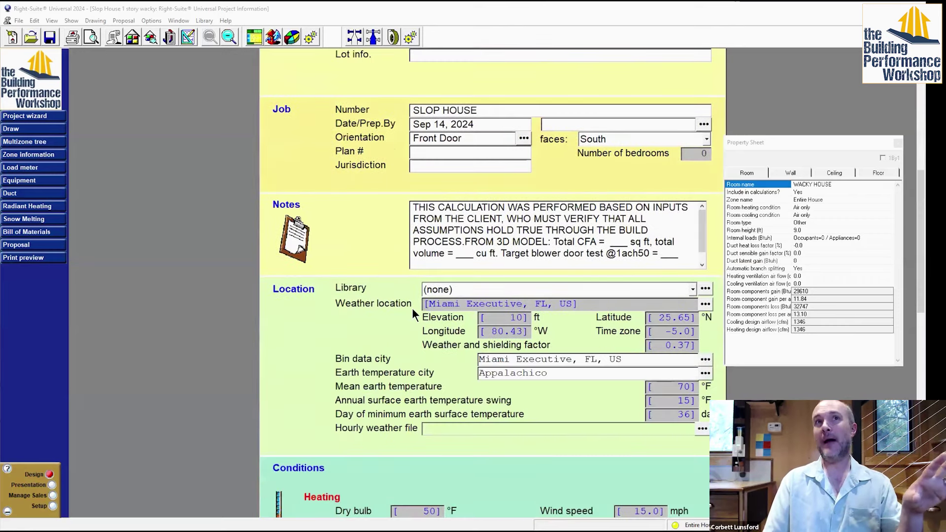
pyautogui.click(41, 125)
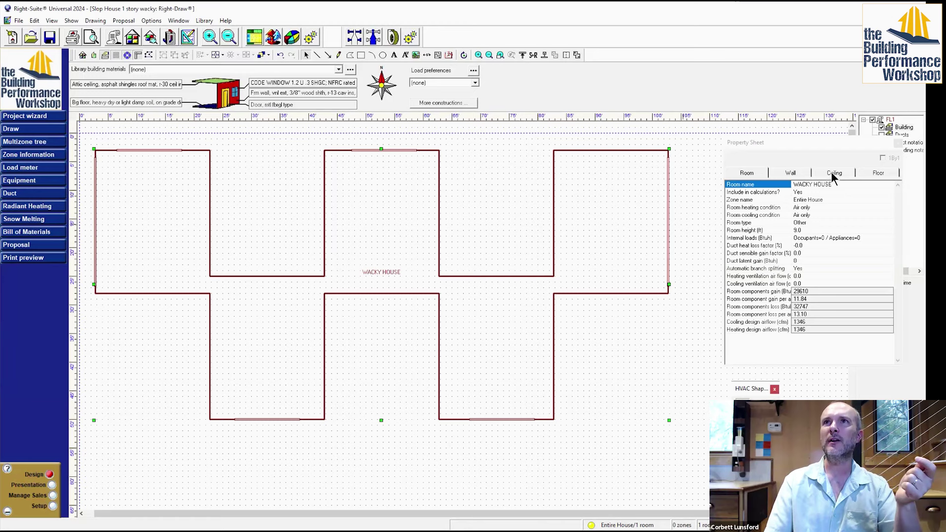
# Review the WACKY HOUSE floor properties, then its wall constructions (Wall 1: 12C-0sw)
pyautogui.click(872, 175)
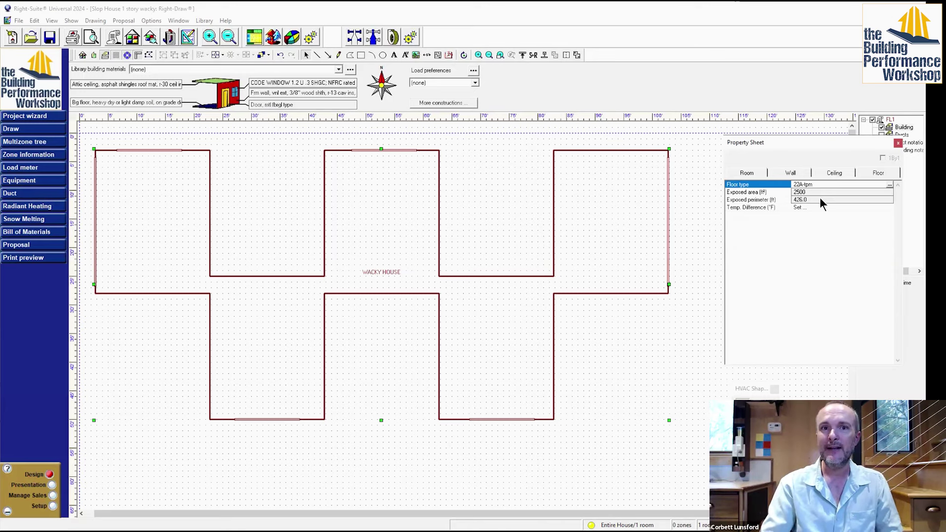
pyautogui.click(803, 171)
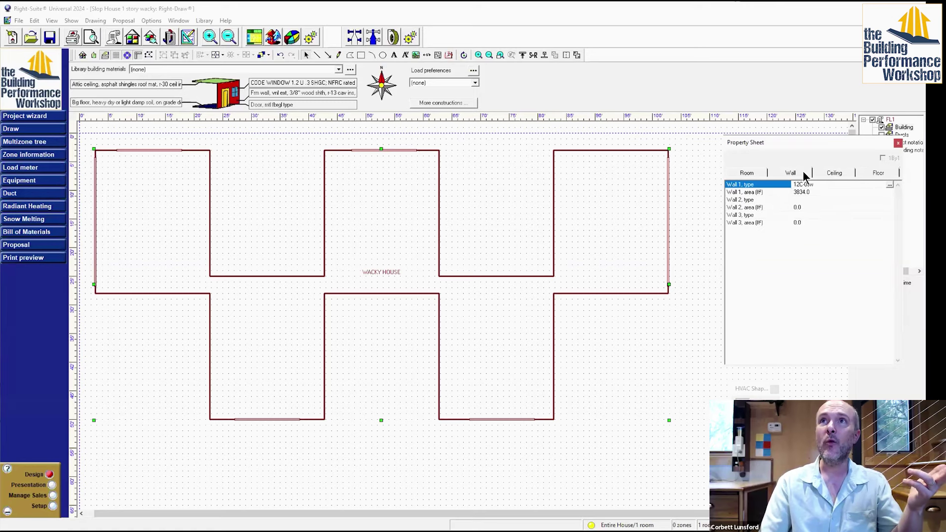
pyautogui.click(703, 301)
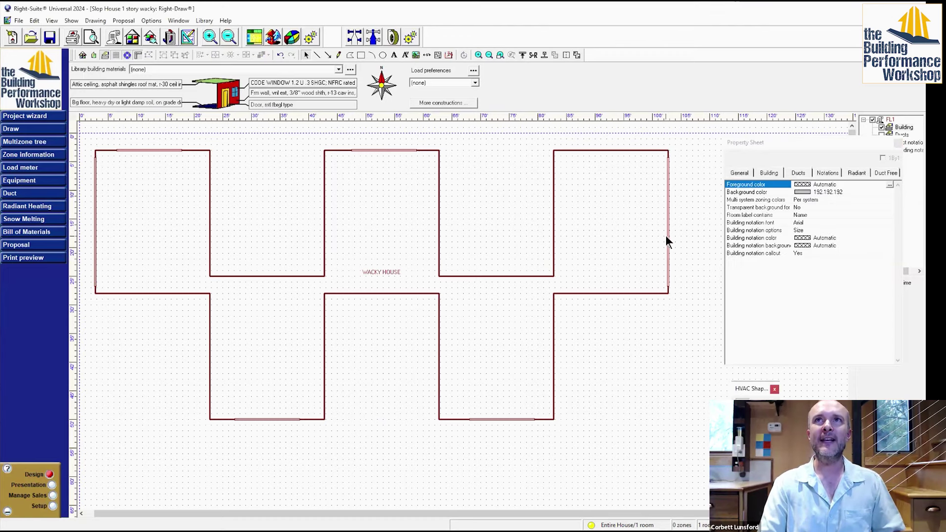
pyautogui.click(667, 237)
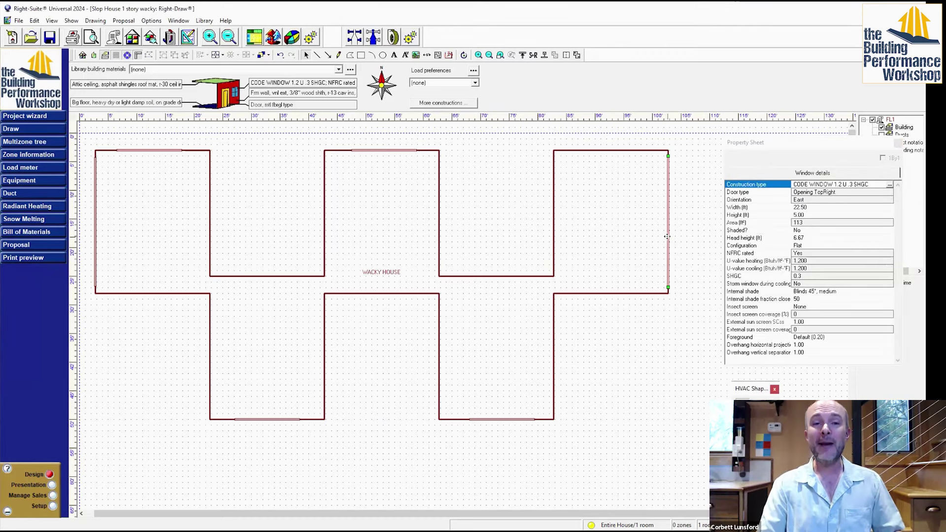
pyautogui.click(554, 372)
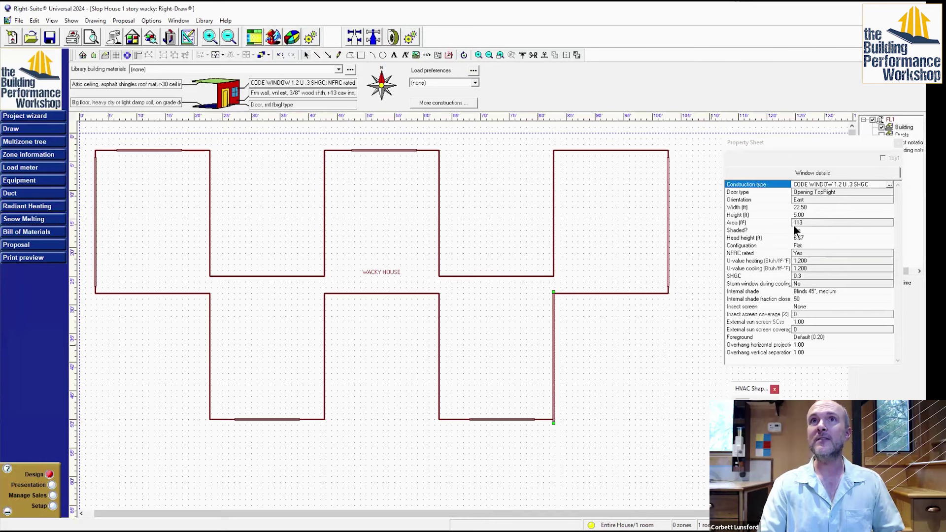
pyautogui.moveTo(93, 221); pyautogui.dragTo(209, 354)
pyautogui.click(267, 419)
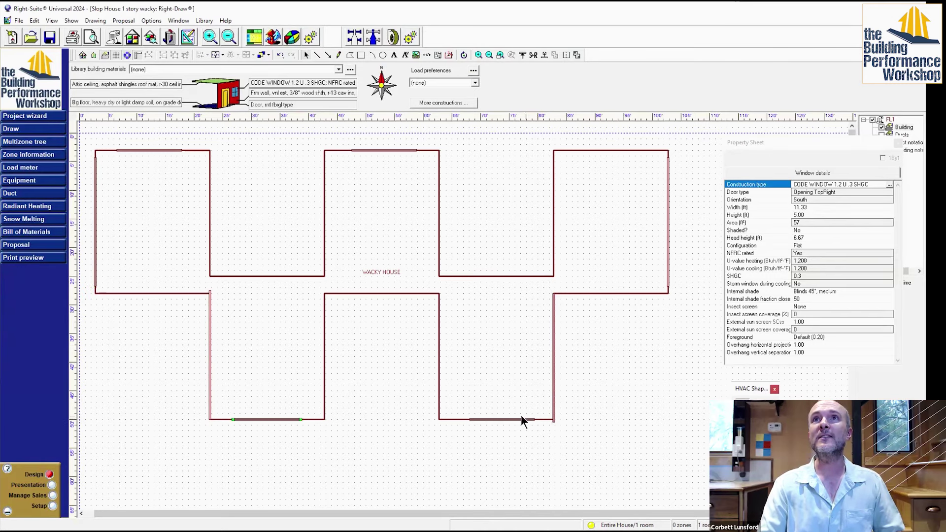
pyautogui.keyDown('shift'); pyautogui.click(282, 419); pyautogui.keyUp('shift')
pyautogui.moveTo(282, 419); pyautogui.dragTo(379, 295)
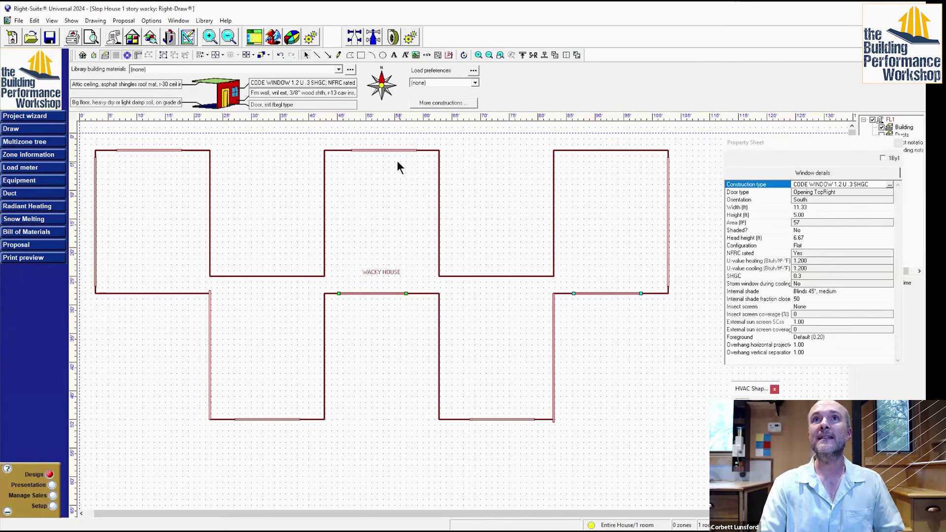
pyautogui.click(397, 152)
pyautogui.keyDown('shift'); pyautogui.click(143, 156); pyautogui.keyUp('shift')
pyautogui.moveTo(143, 156); pyautogui.dragTo(261, 274)
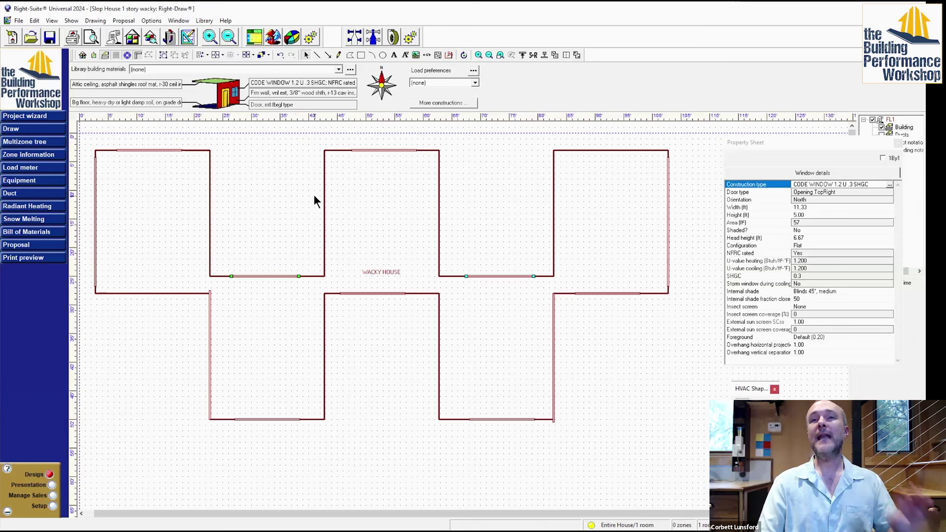
# Open the Entire House load meter, reading 43174 Btuh heating and 44351 Btuh sensible cooling
pyautogui.click(292, 38)
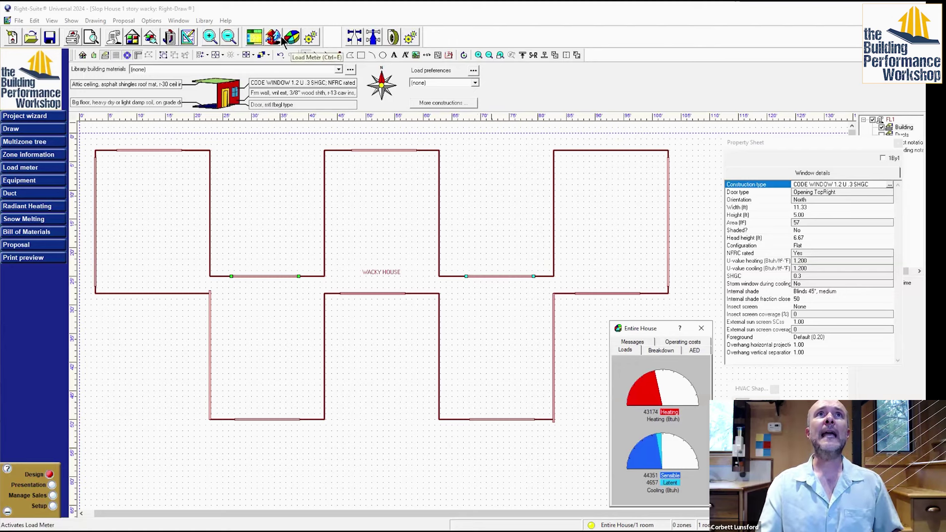
# Switch infiltration to the Simplified method with Loose construction quality
pyautogui.click(153, 22)
pyautogui.moveTo(315, 55)
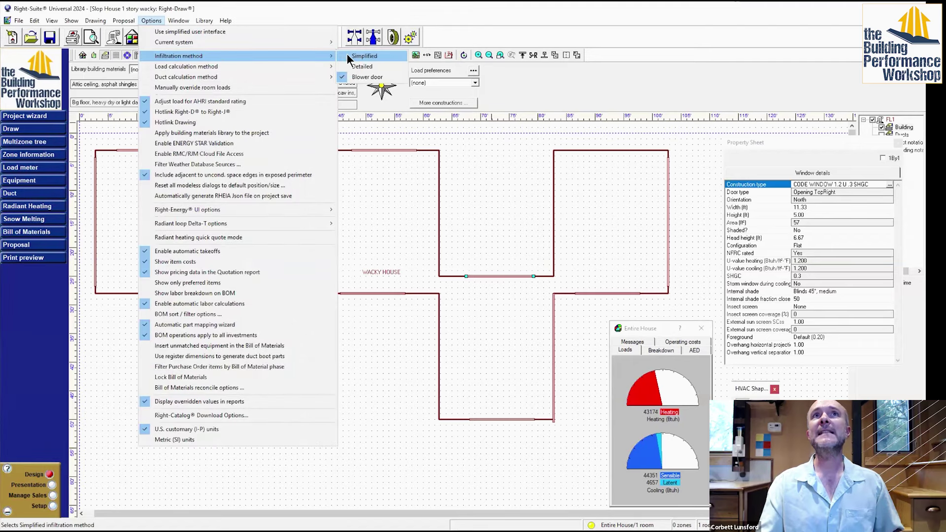
pyautogui.click(347, 56)
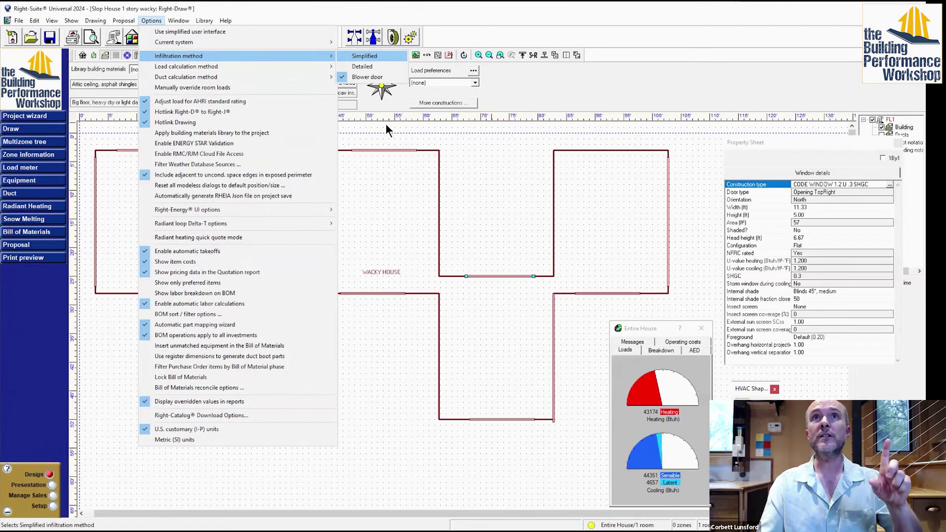
pyautogui.click(579, 209)
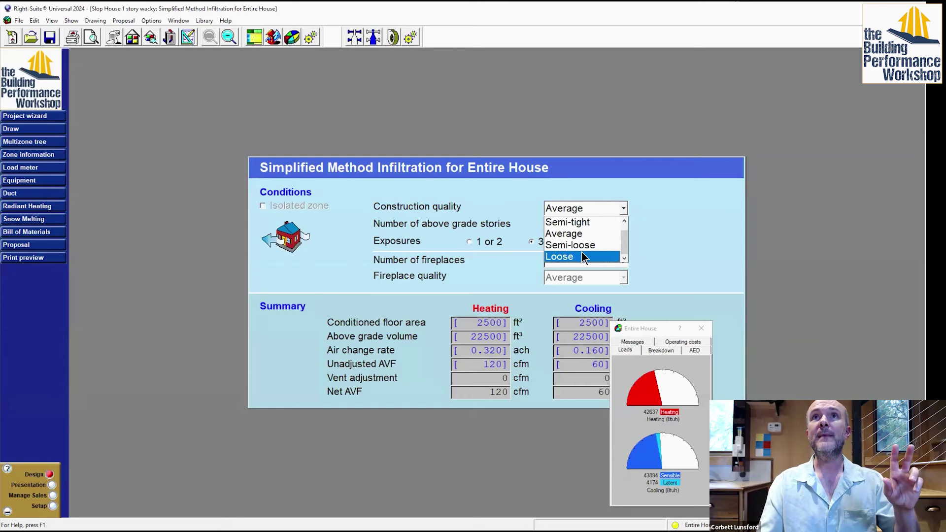
pyautogui.click(582, 252)
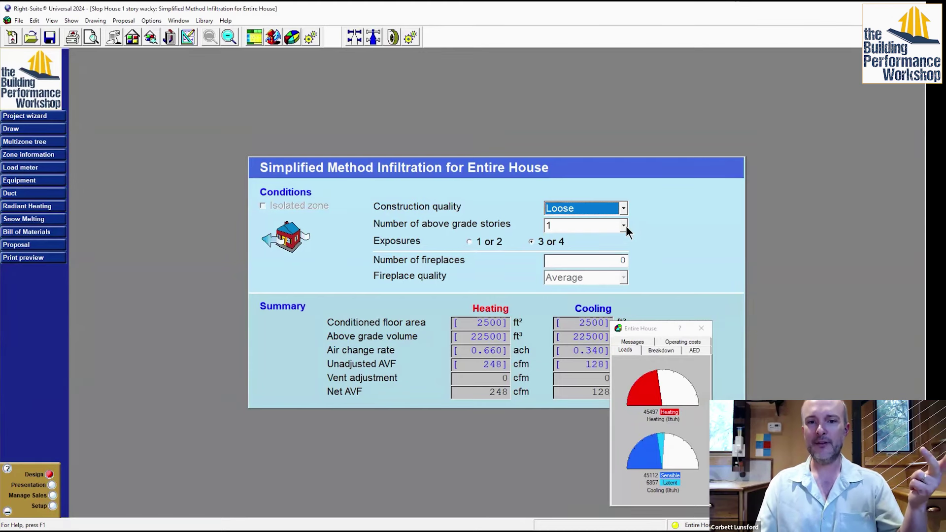
pyautogui.click(601, 260)
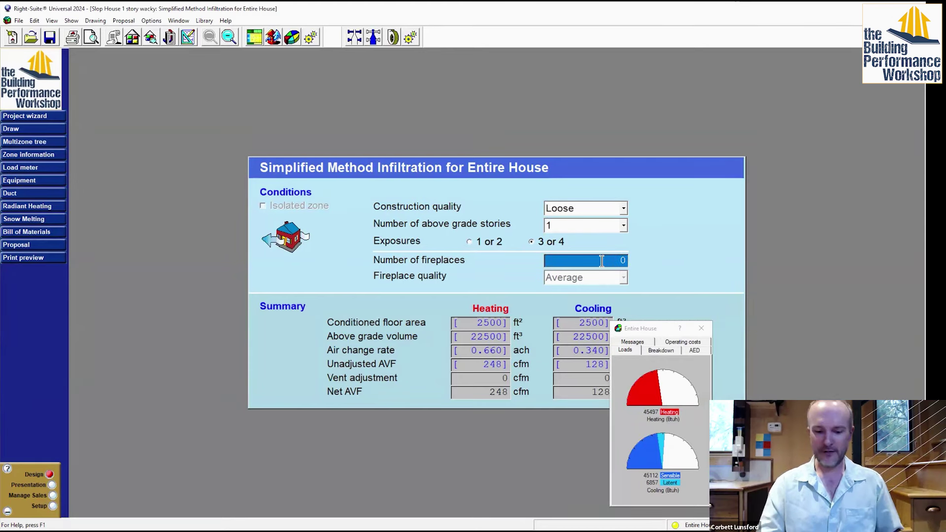
# Enter 1 fireplace and set the fireplace quality to Loose
pyautogui.write('1')
pyautogui.press('Tab')
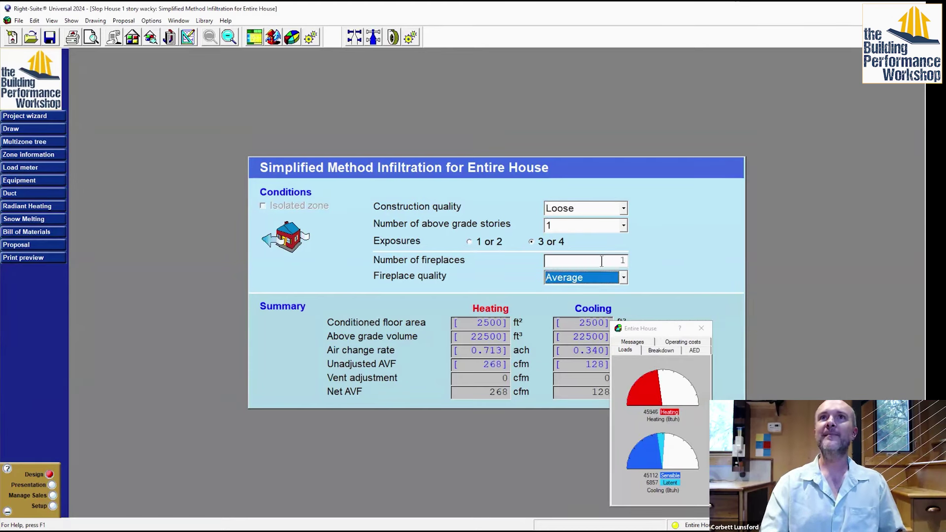
pyautogui.click(621, 277)
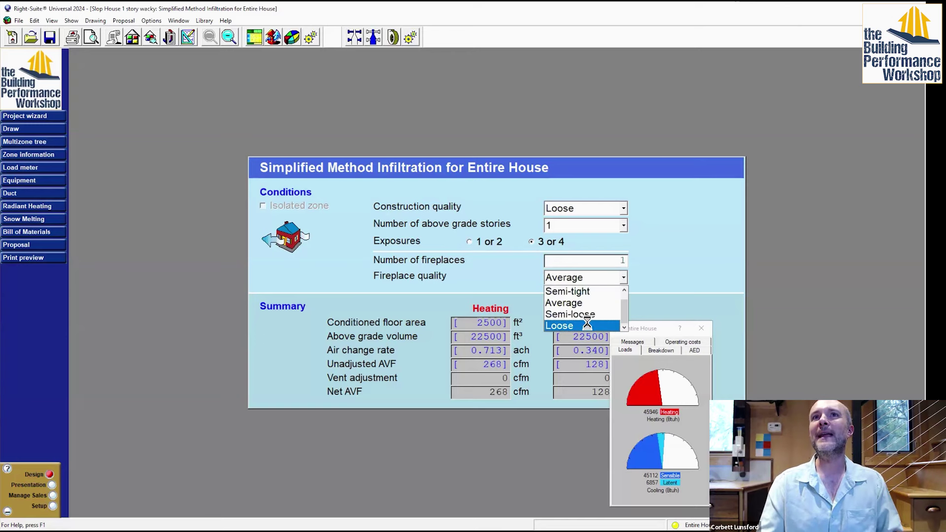
pyautogui.click(587, 325)
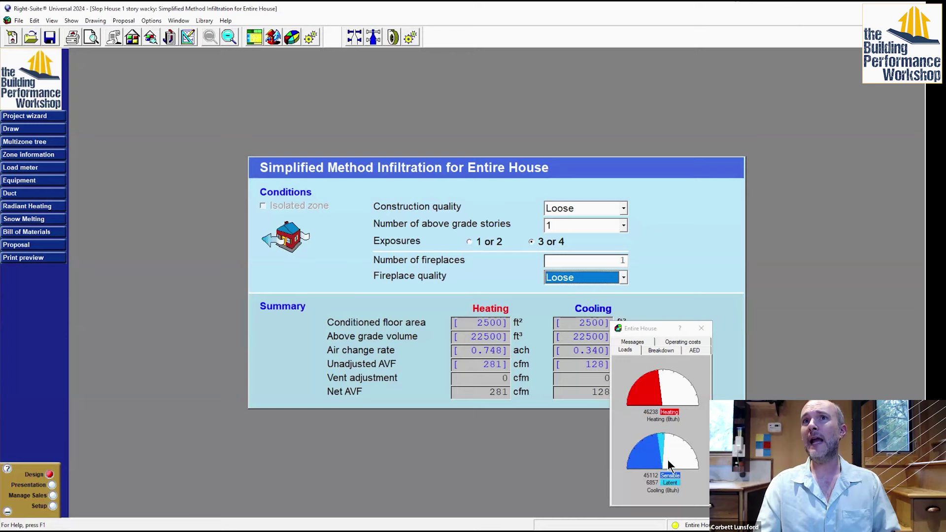
# Raise the fireplace count to 5, then 9, dismissing each warning
pyautogui.click(611, 259)
pyautogui.write('5')
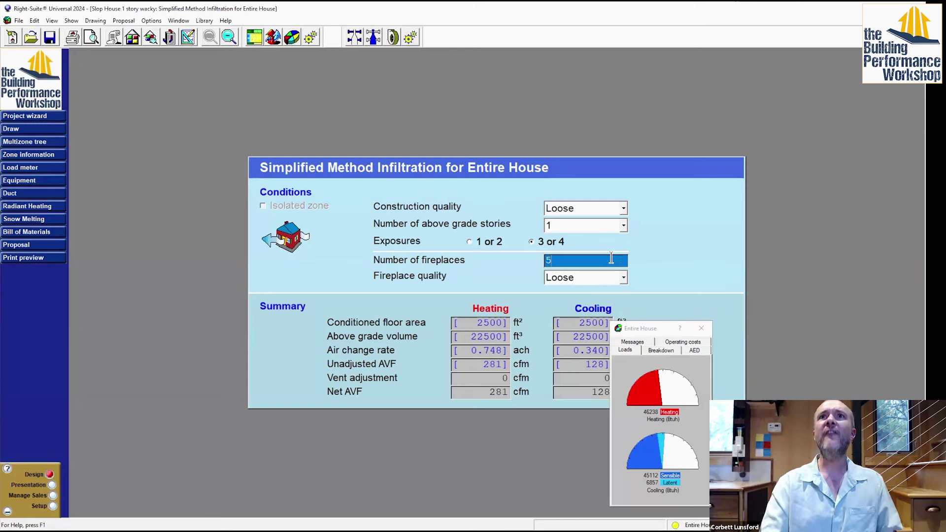
pyautogui.click(566, 278)
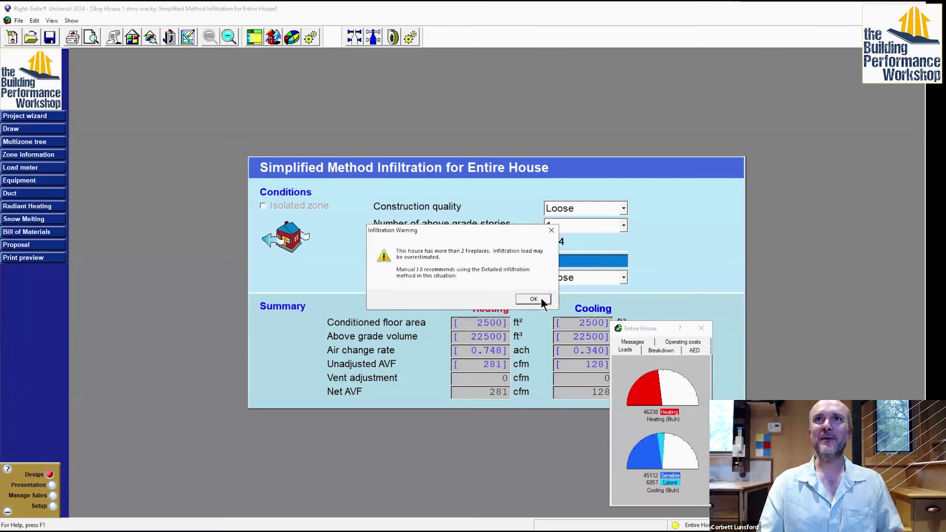
pyautogui.click(540, 298)
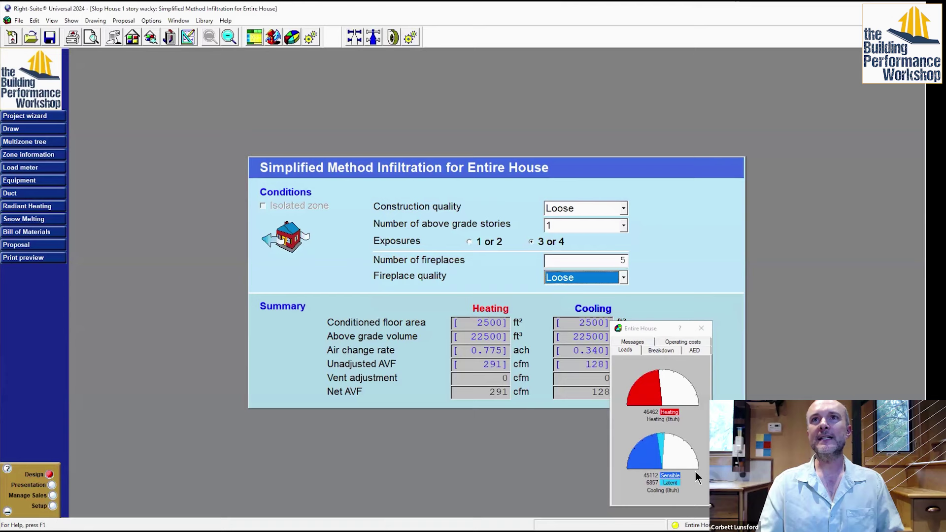
pyautogui.click(602, 260)
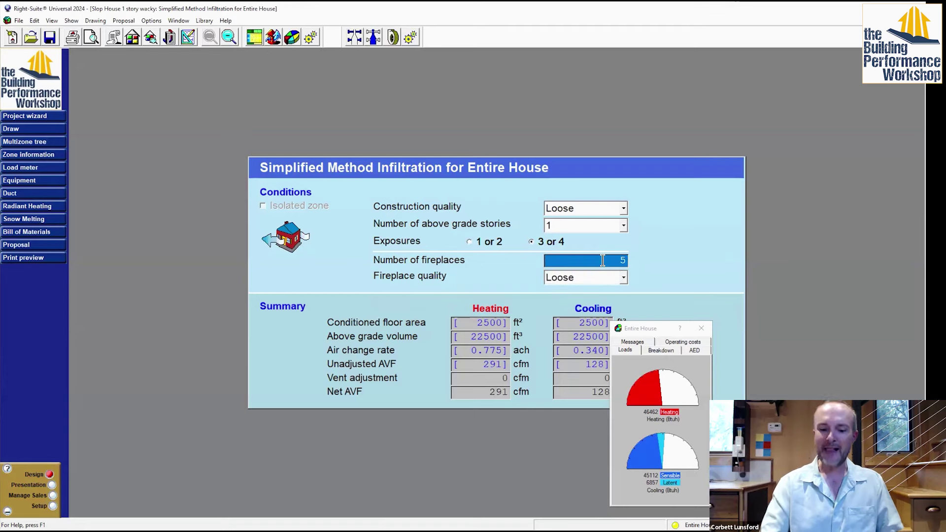
pyautogui.write('9')
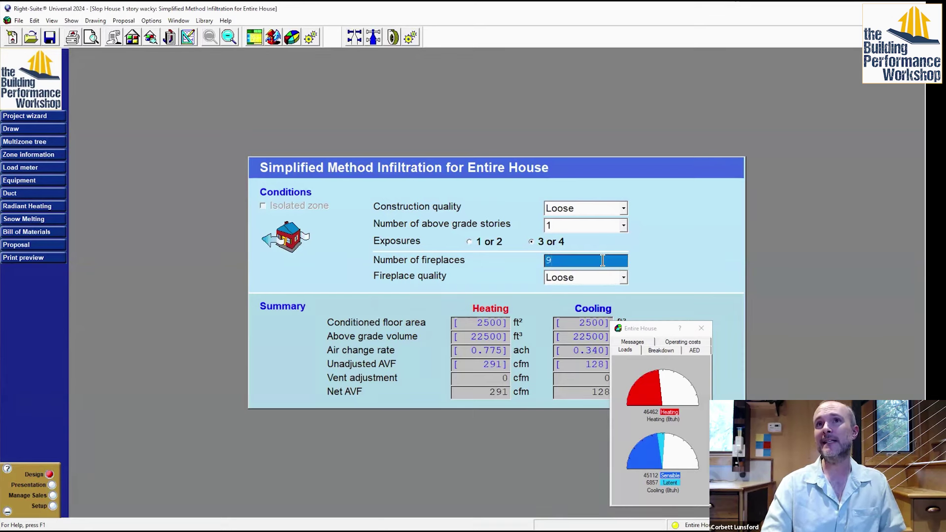
pyautogui.press('Tab')
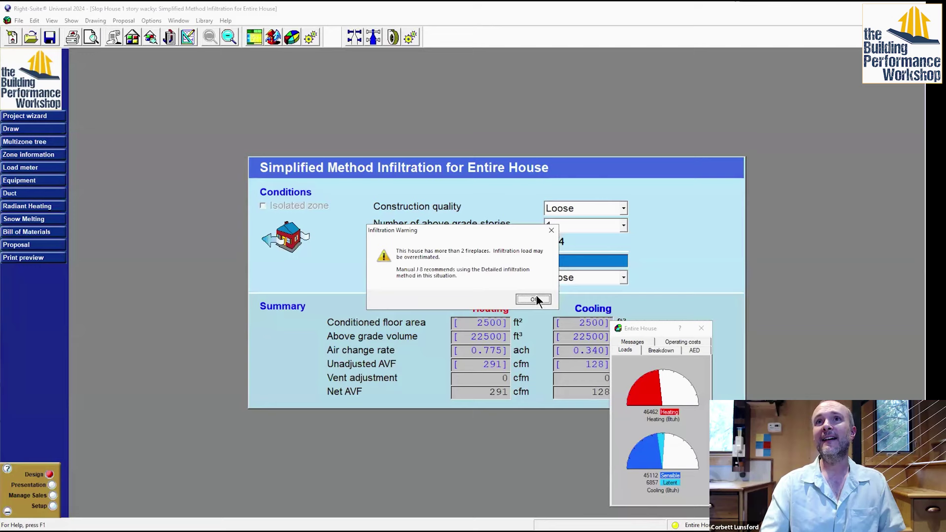
pyautogui.click(536, 299)
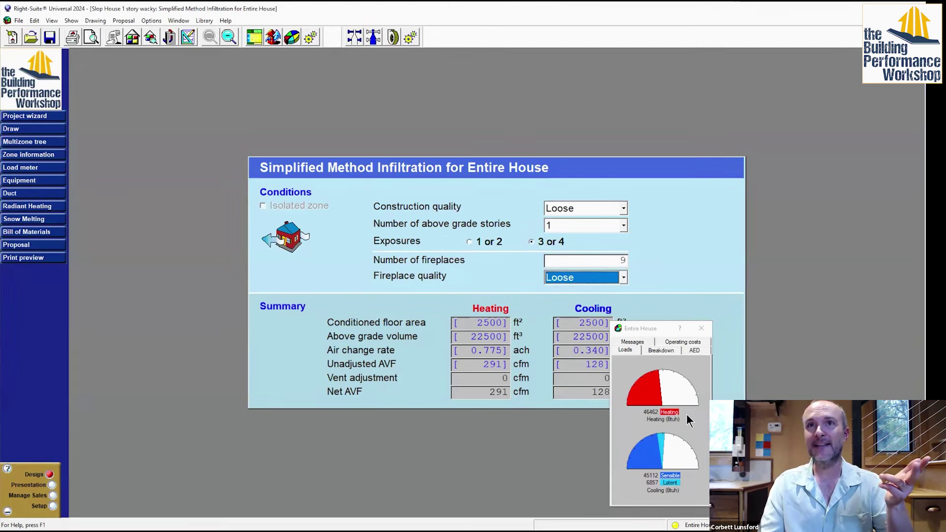
# Review the load breakdown by component, then close the Entire House load meter
pyautogui.click(660, 350)
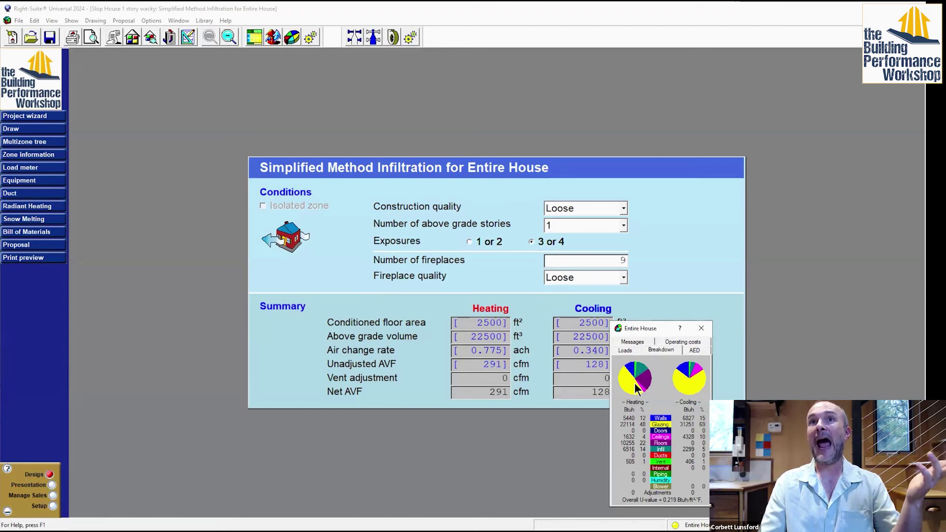
pyautogui.click(702, 328)
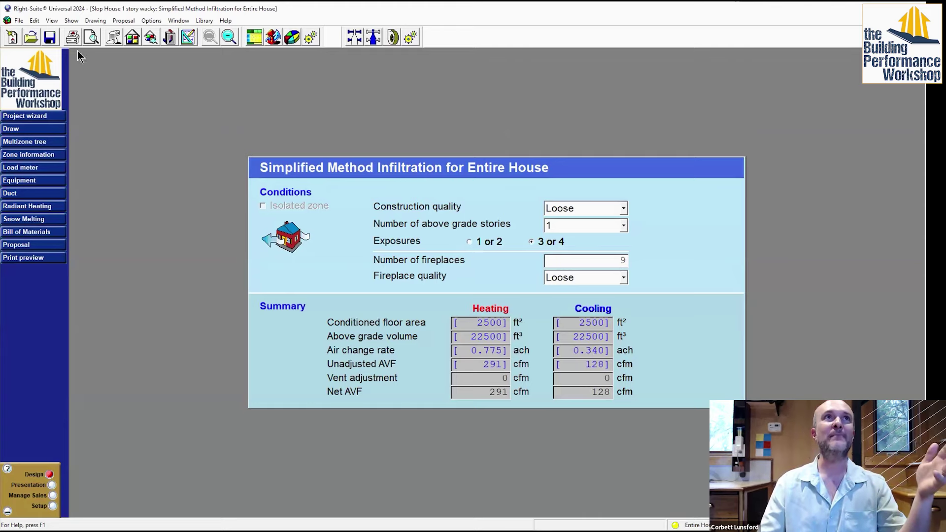
# Select the whole house outline and add sheet FL2 at 10 ft elevation, showing its Building layer
pyautogui.click(53, 129)
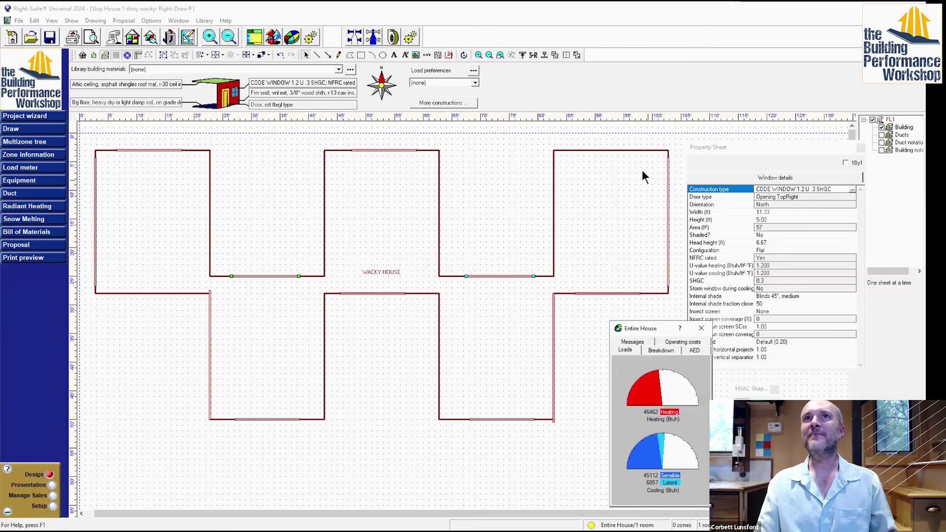
pyautogui.moveTo(676, 140); pyautogui.dragTo(89, 436)
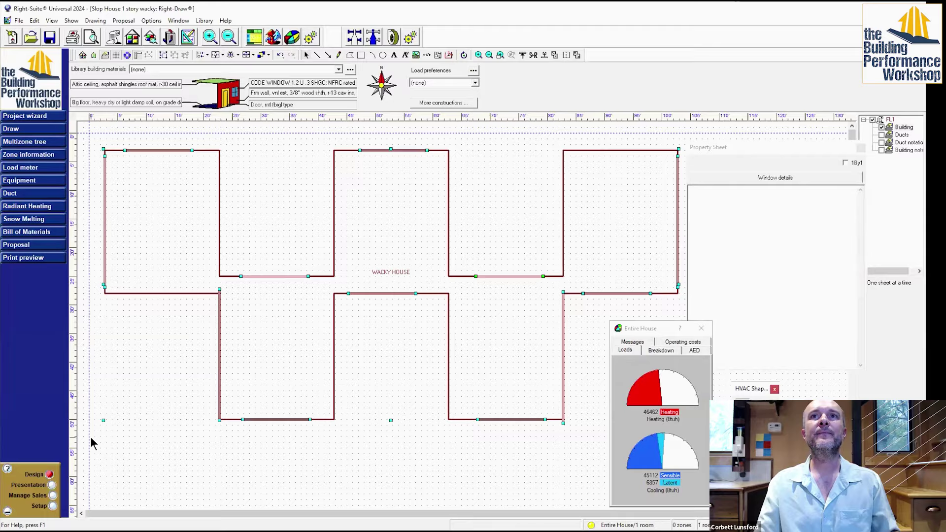
pyautogui.rightClick(907, 188)
pyautogui.click(877, 257)
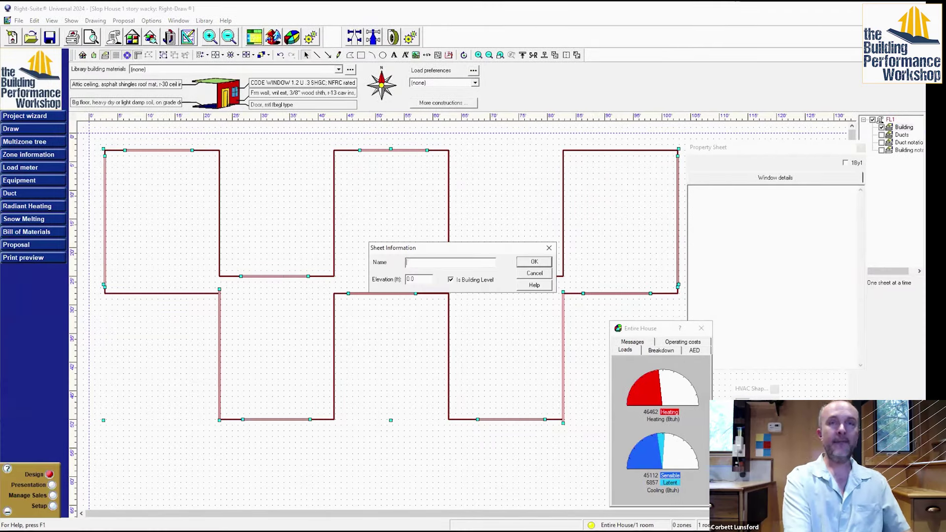
pyautogui.write('FL2')
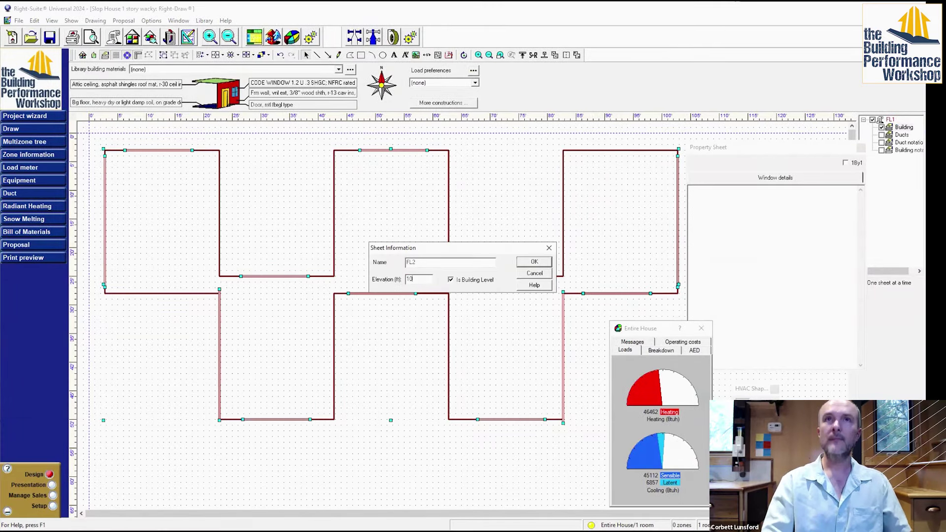
pyautogui.click(528, 266)
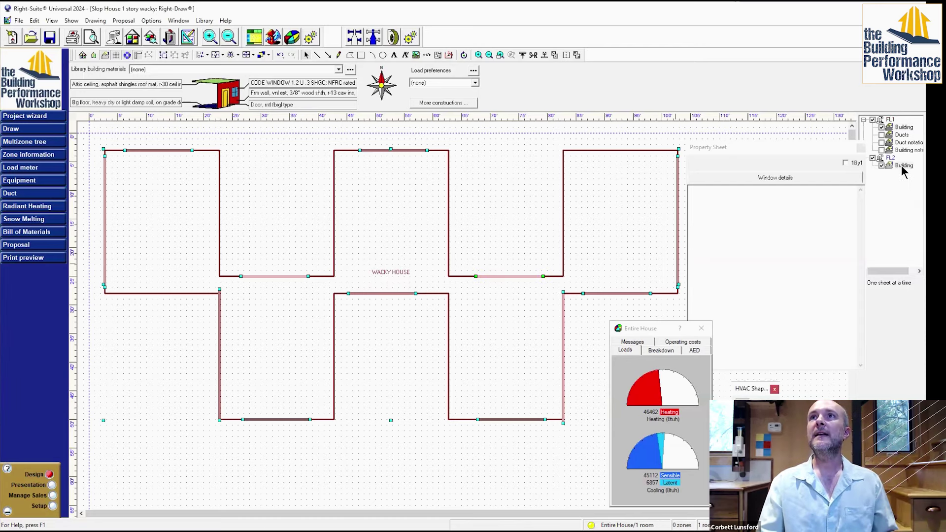
pyautogui.click(903, 166)
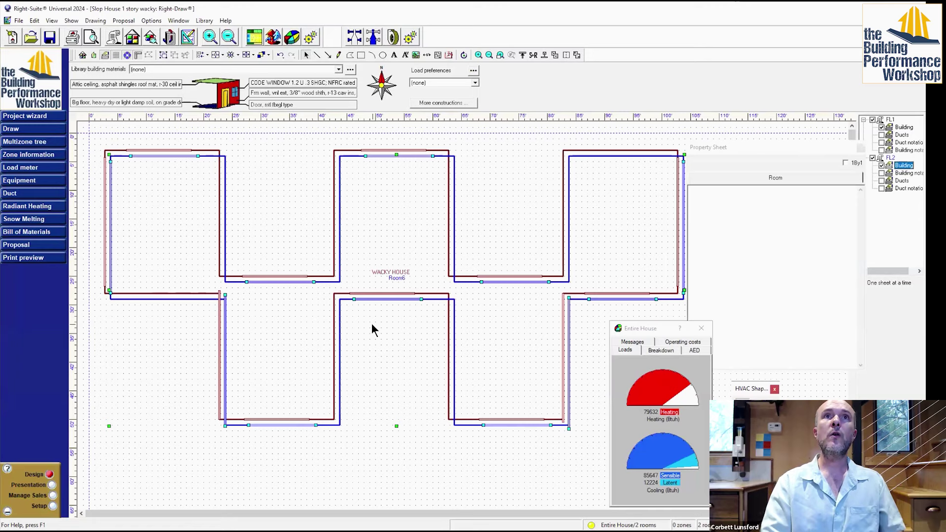
# Select the pasted house outline on the FL2 Building layer
pyautogui.click(334, 302)
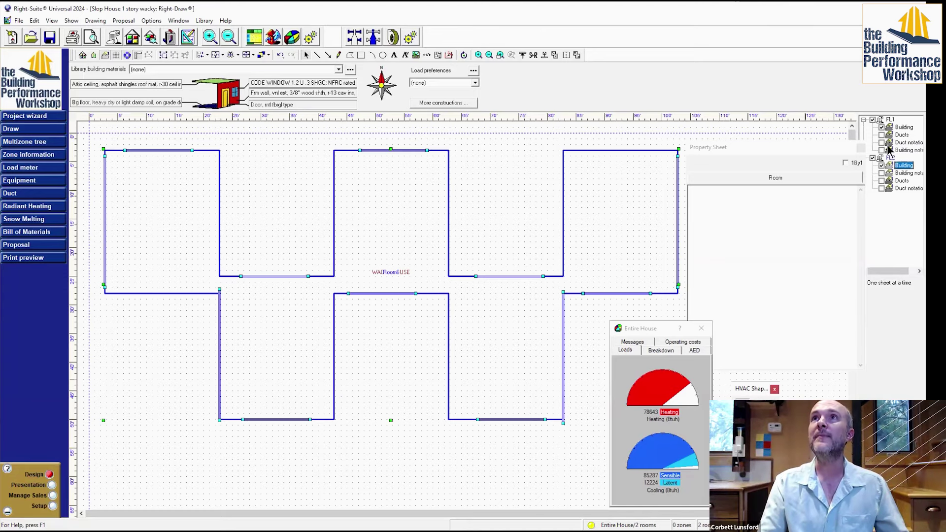
# Give the first-floor slab a 4' below-grade depth, then show the house's wall properties
pyautogui.click(886, 121)
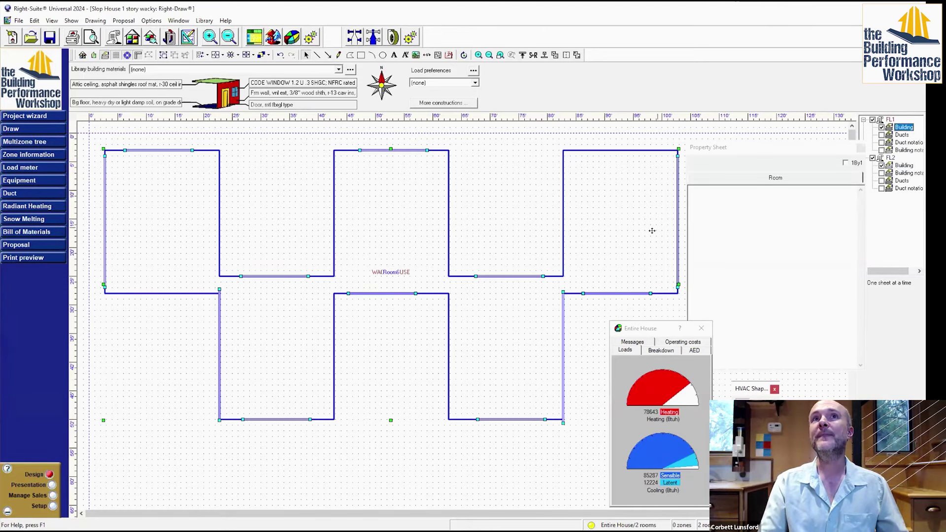
pyautogui.click(614, 254)
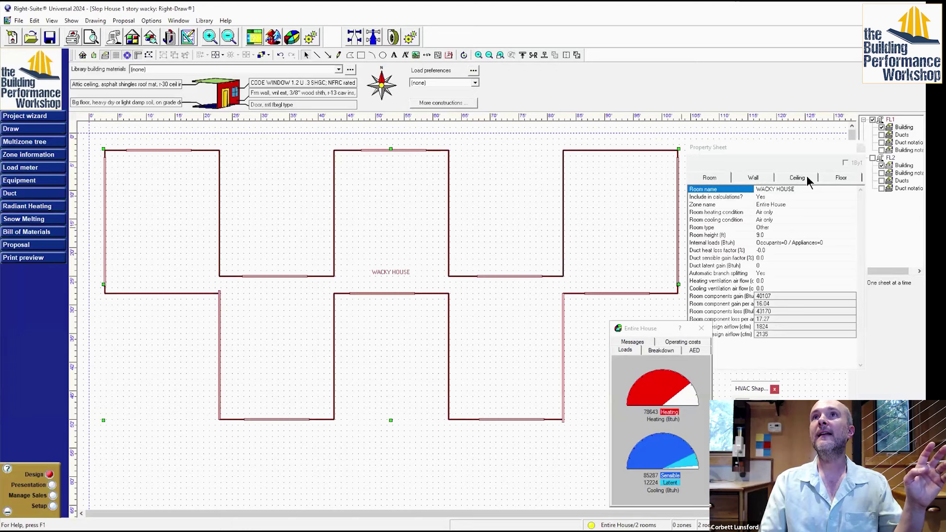
pyautogui.click(839, 178)
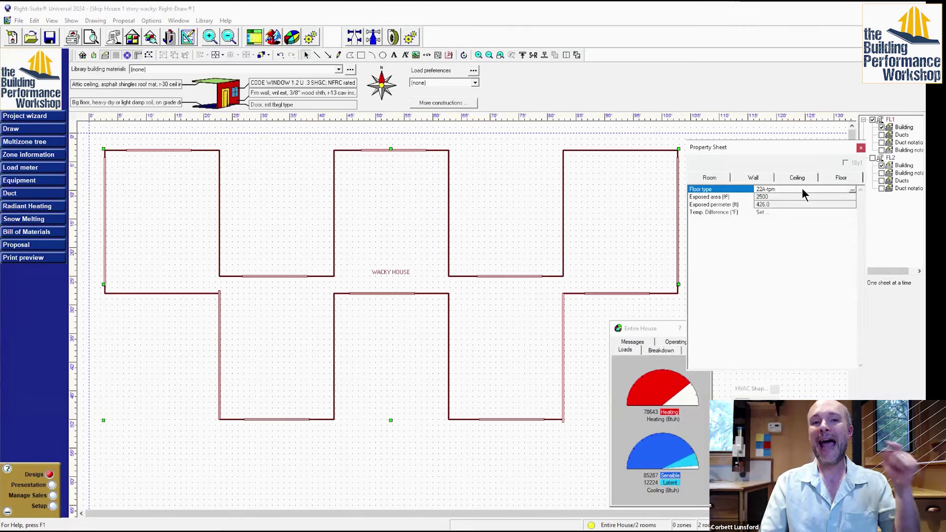
pyautogui.doubleClick(802, 191)
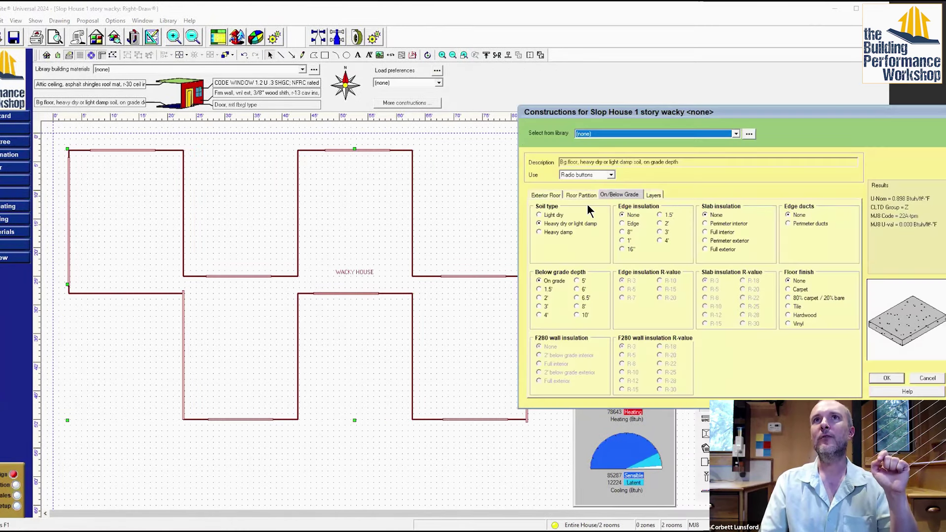
pyautogui.click(539, 314)
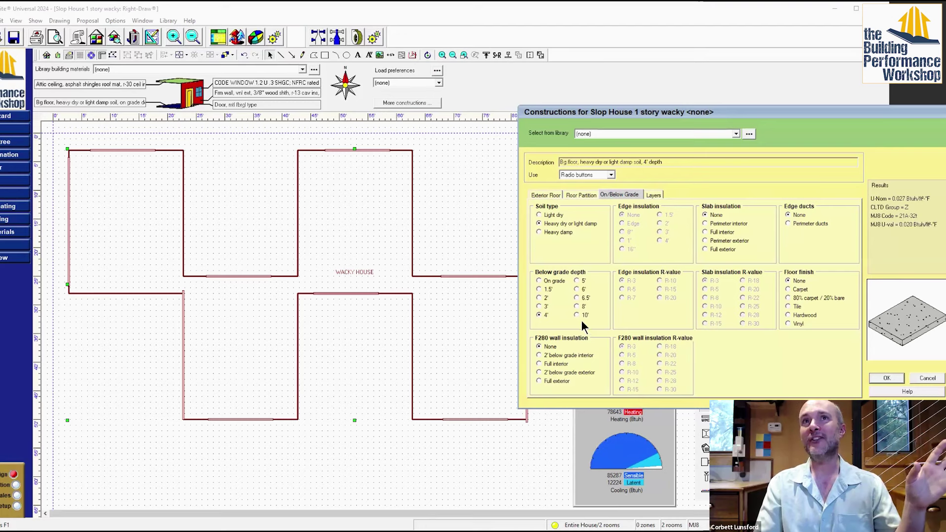
pyautogui.click(879, 377)
pyautogui.click(757, 178)
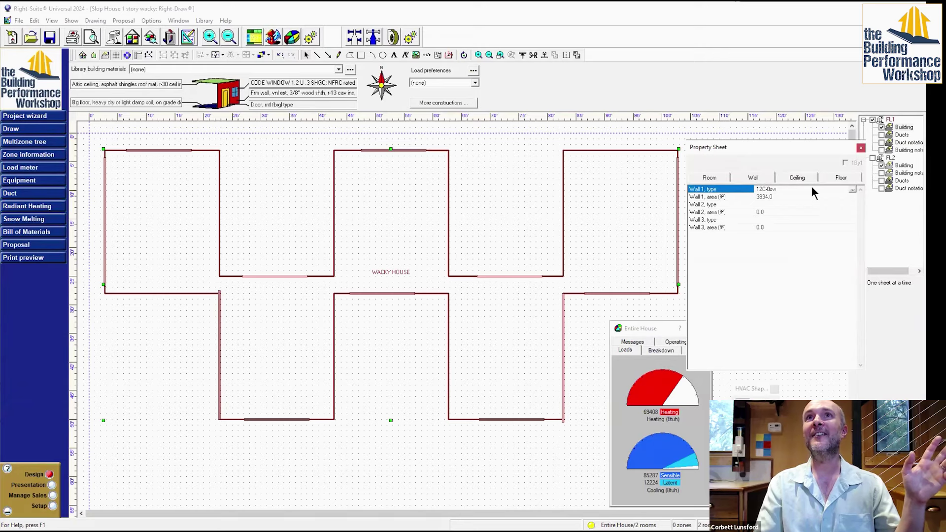
# Make Wall 1 an 8" block wall 4' below grade in heavy dry soil with R-13 2x4 framing
pyautogui.click(851, 190)
pyautogui.click(629, 195)
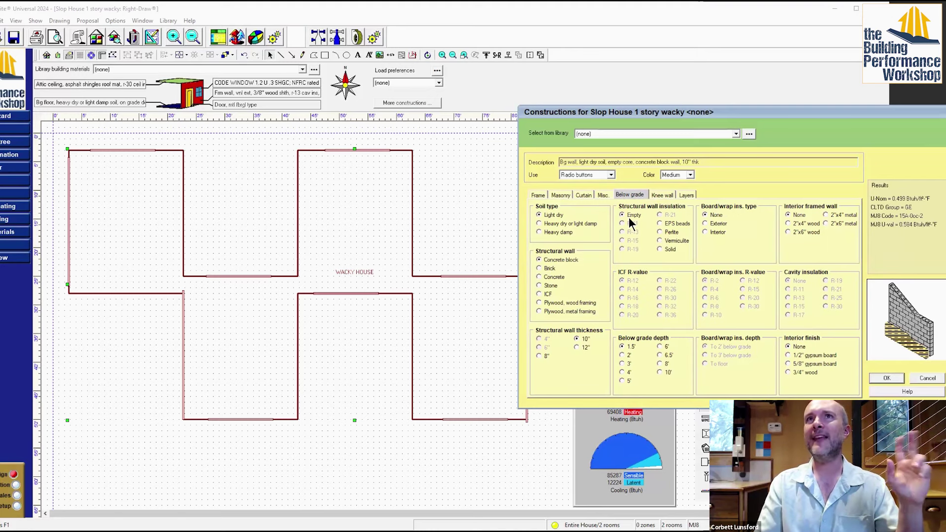
pyautogui.click(539, 222)
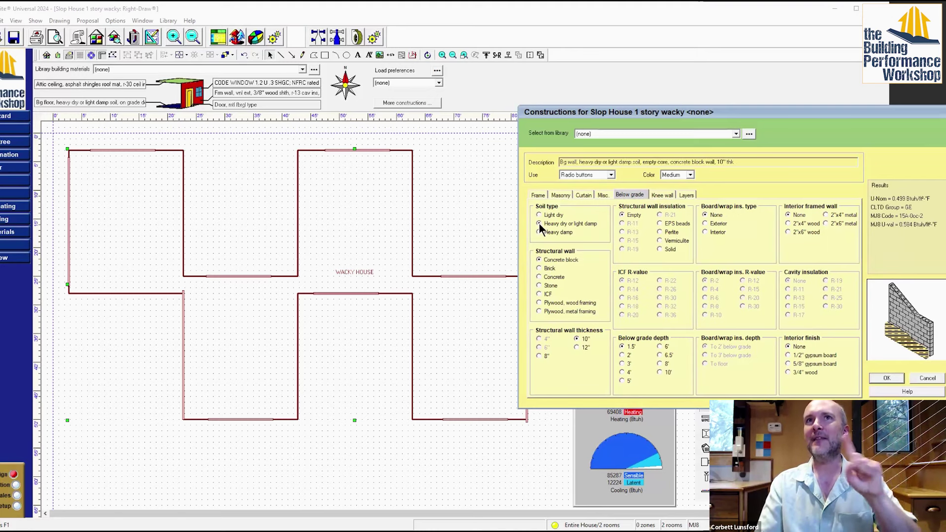
pyautogui.click(539, 355)
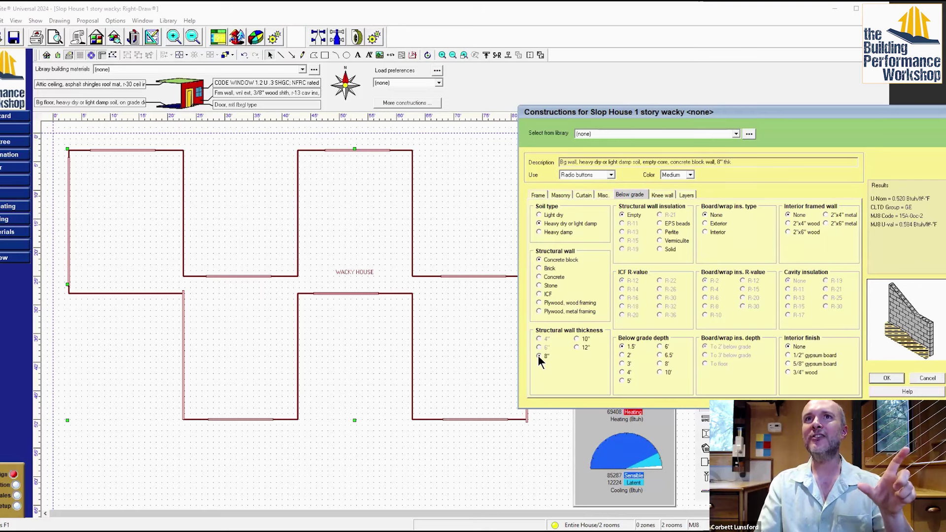
pyautogui.click(621, 372)
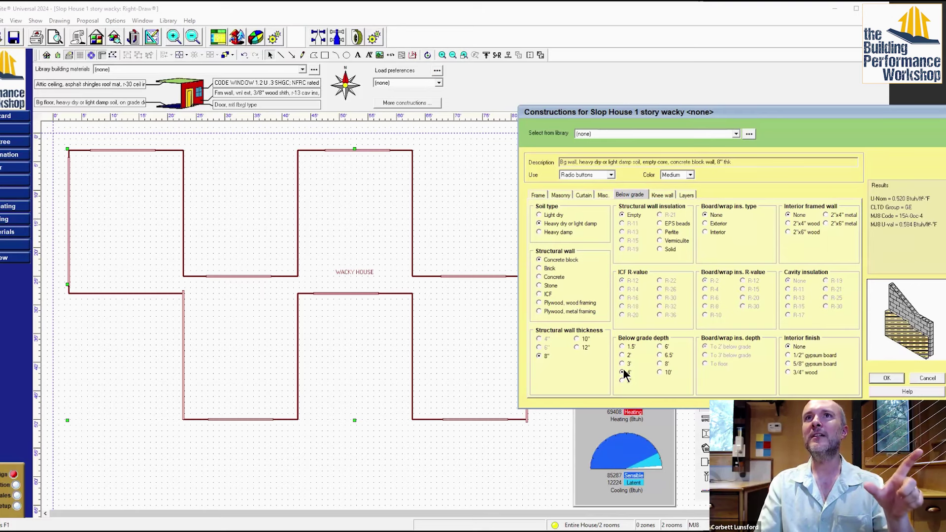
pyautogui.click(787, 223)
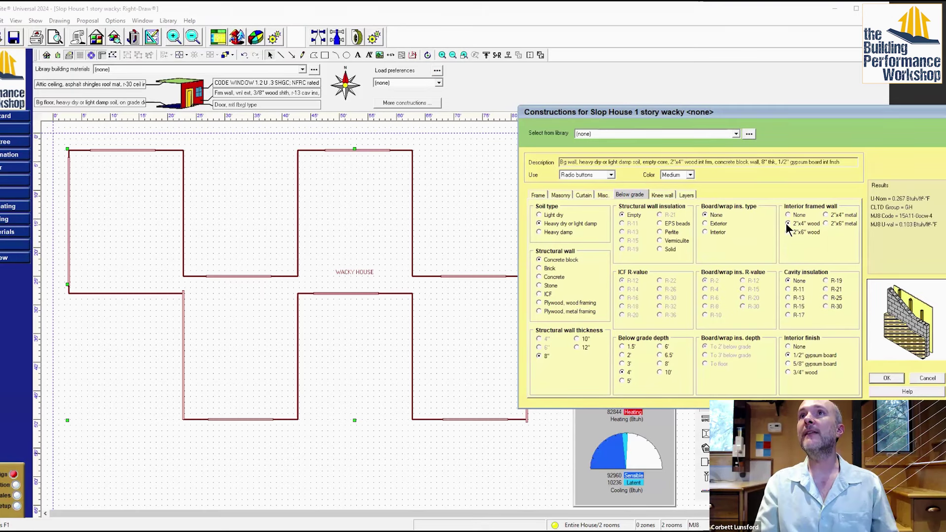
pyautogui.click(788, 298)
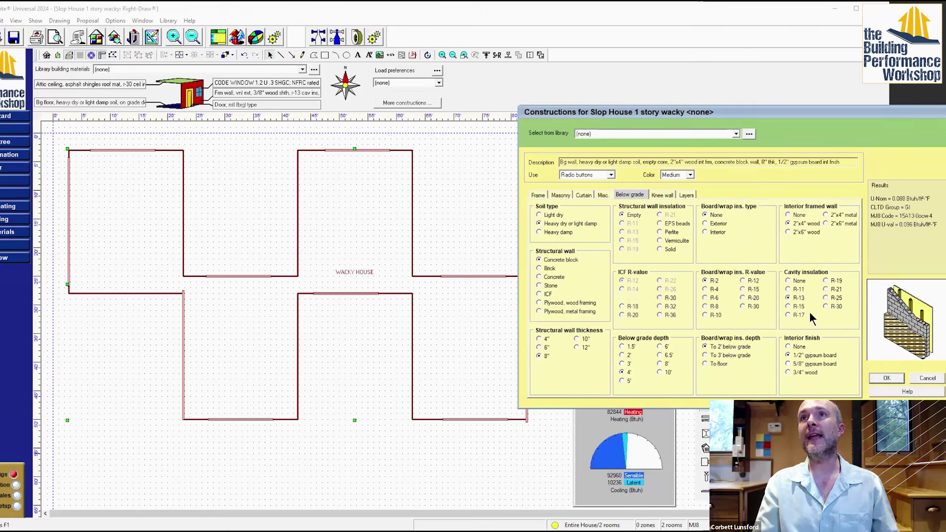
pyautogui.click(887, 377)
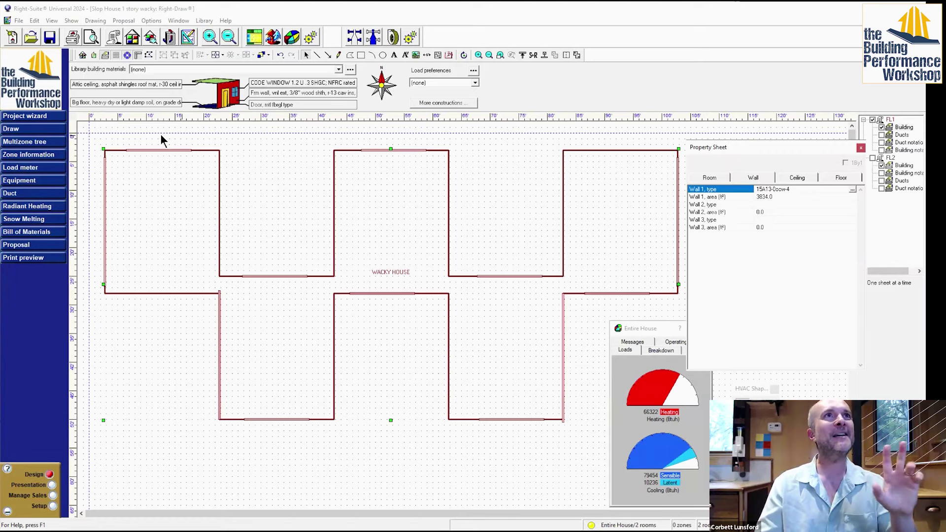
# Open Slop House 1 story, turn on the Ducts and Duct notation layers, and open Duct Preferences
pyautogui.click(19, 22)
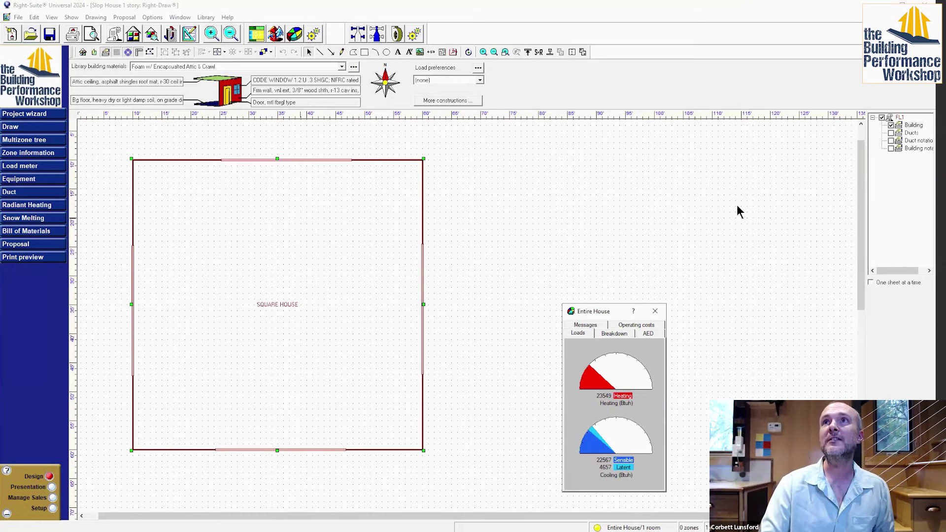
pyautogui.click(891, 133)
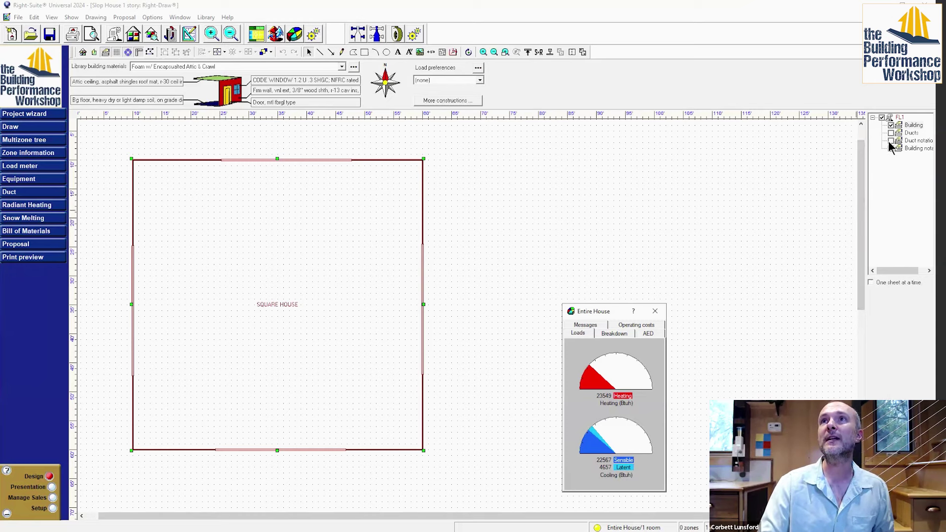
pyautogui.click(891, 141)
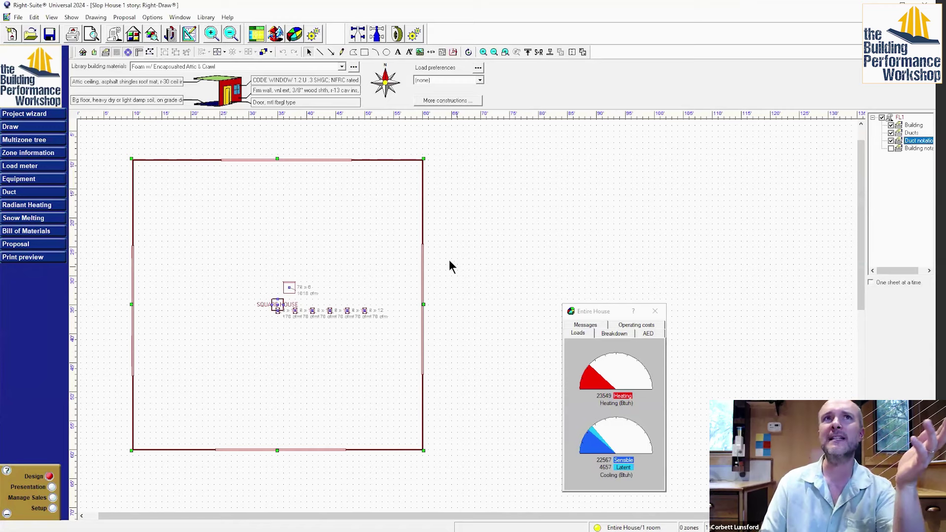
pyautogui.click(40, 192)
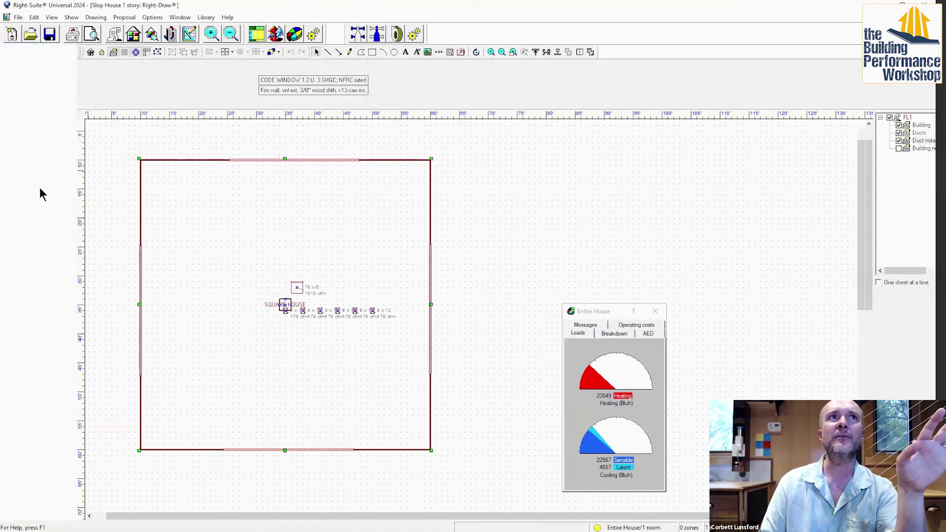
pyautogui.click(624, 55)
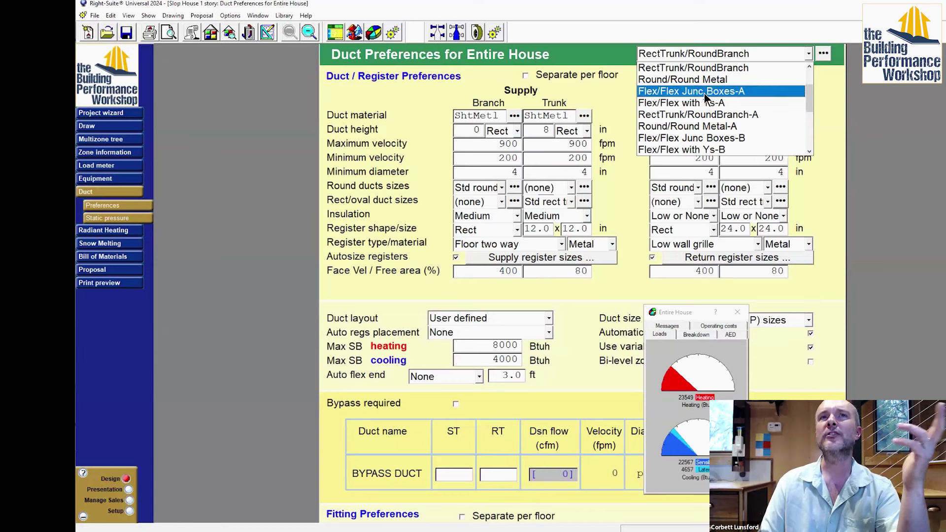
# Choose Flex/Flex Junc Boxes-A ducts with ceiling grilles for both supply and return registers
pyautogui.click(706, 92)
pyautogui.click(517, 241)
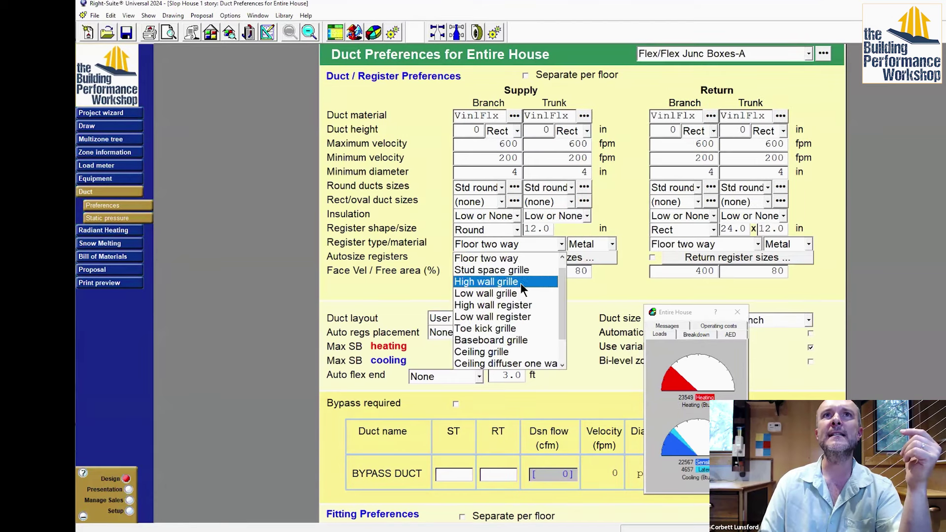
pyautogui.click(518, 351)
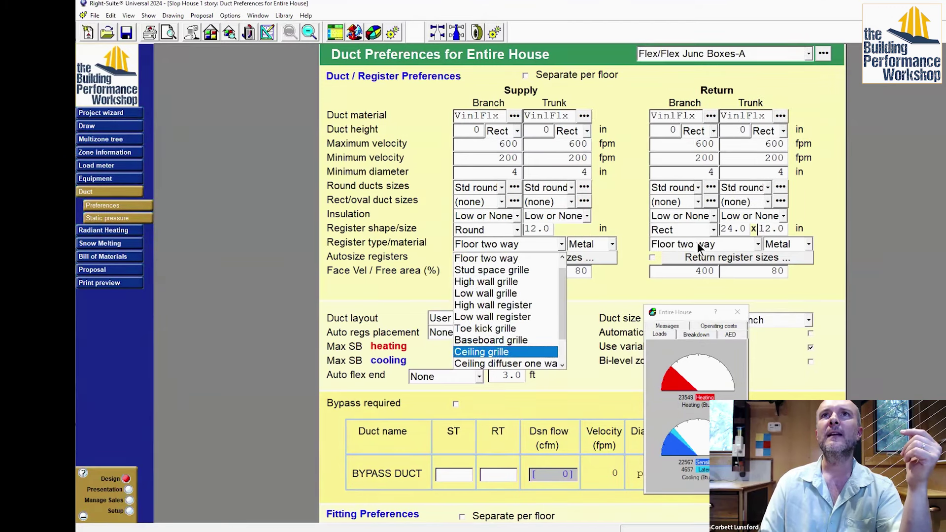
pyautogui.click(700, 244)
pyautogui.click(696, 352)
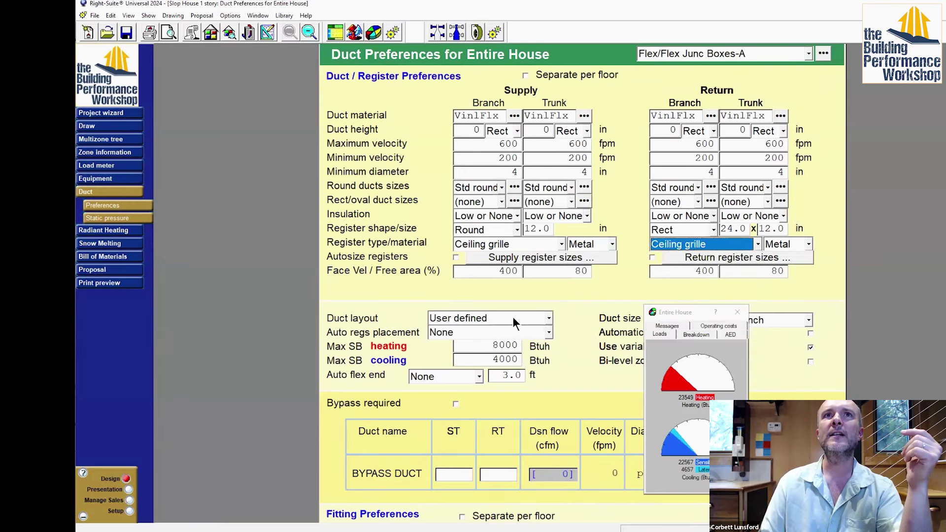
# Use an X-Axis plenum duct layout with registers along outside walls, then return to the floor plan
pyautogui.click(513, 317)
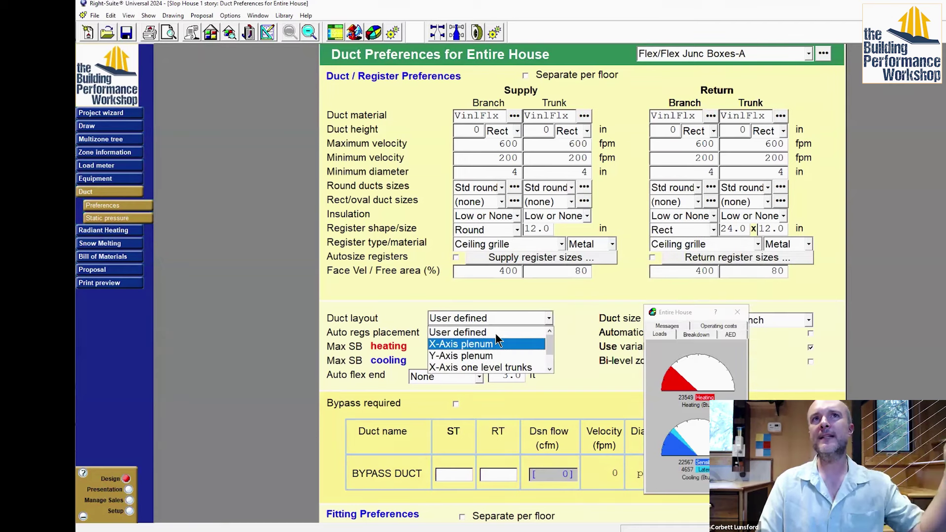
pyautogui.click(490, 345)
pyautogui.click(696, 407)
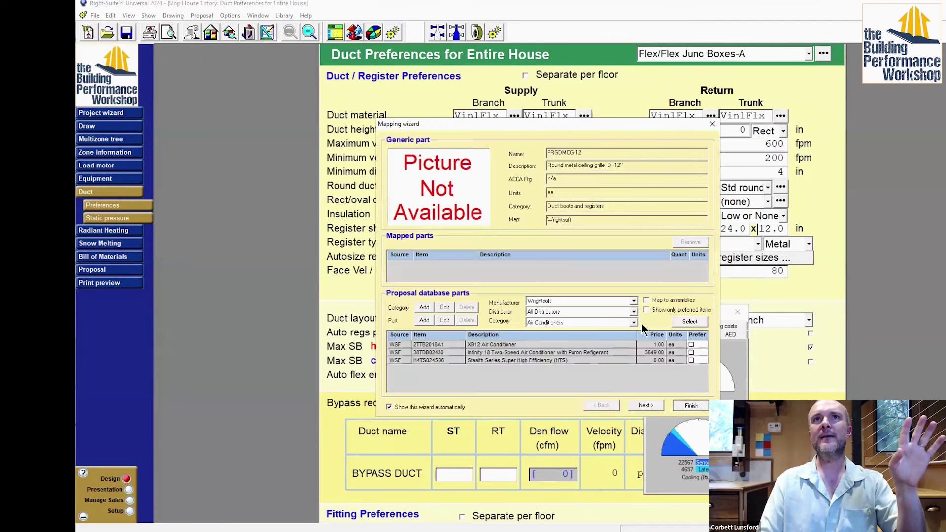
pyautogui.press('Return')
pyautogui.click(514, 358)
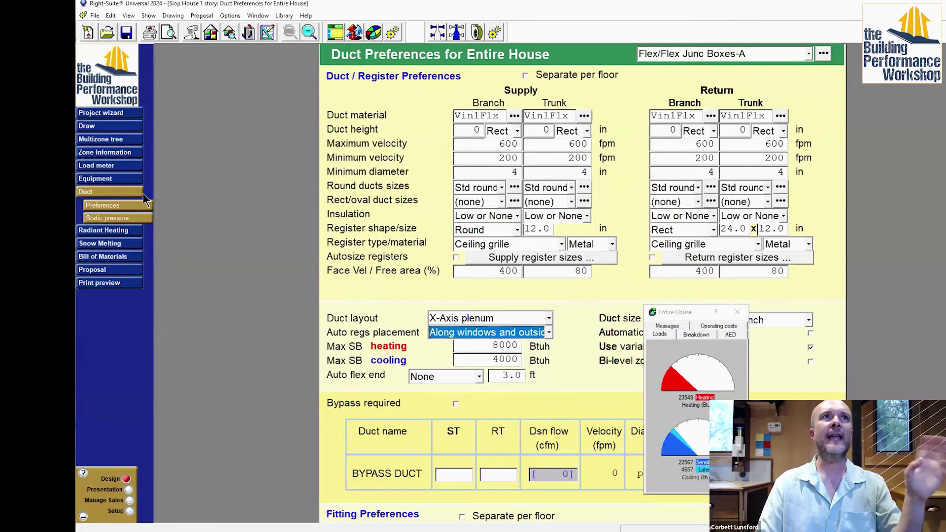
pyautogui.click(110, 126)
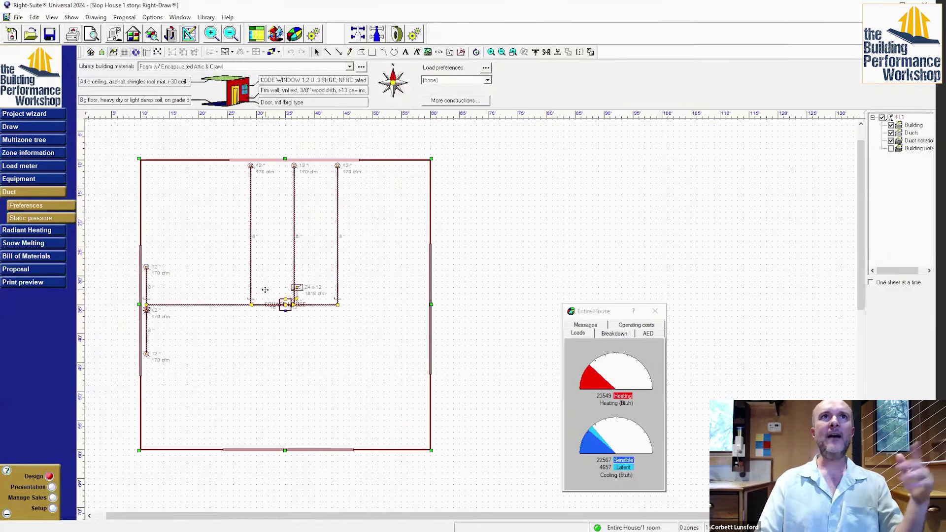
# Show SQUARE HOUSE's room properties with the property sheet and load meter side by side
pyautogui.doubleClick(380, 331)
pyautogui.click(724, 179)
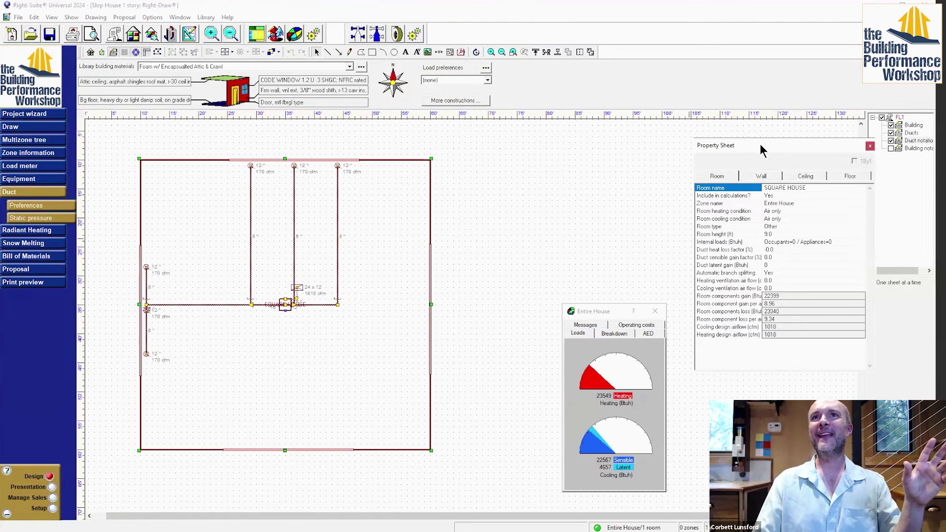
pyautogui.moveTo(761, 149); pyautogui.dragTo(519, 147)
pyautogui.click(602, 312)
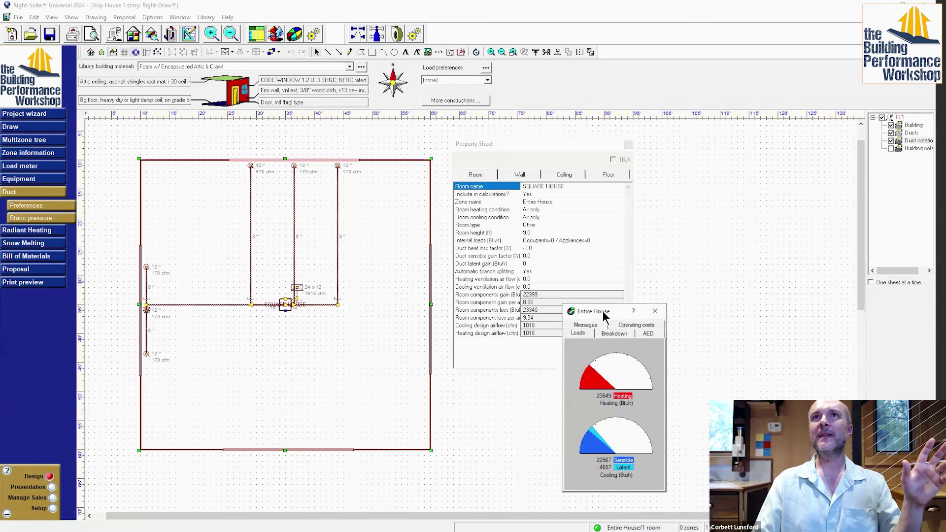
pyautogui.moveTo(696, 199); pyautogui.dragTo(696, 200)
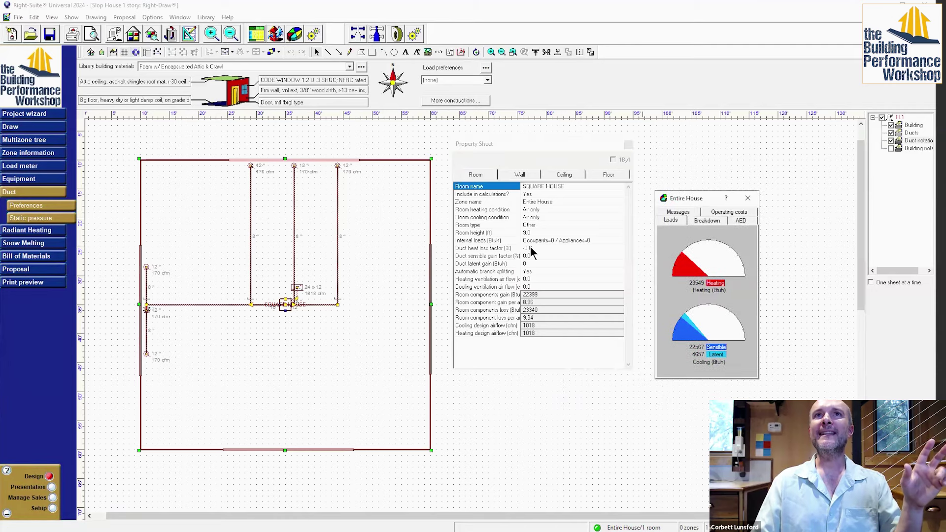
# Place both the supply and return ducts in a vented attic
pyautogui.doubleClick(536, 252)
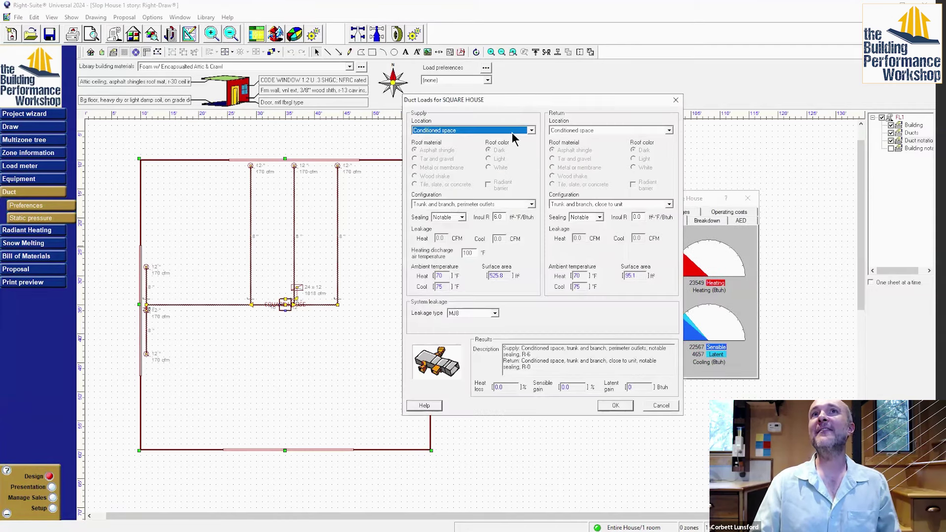
pyautogui.click(511, 131)
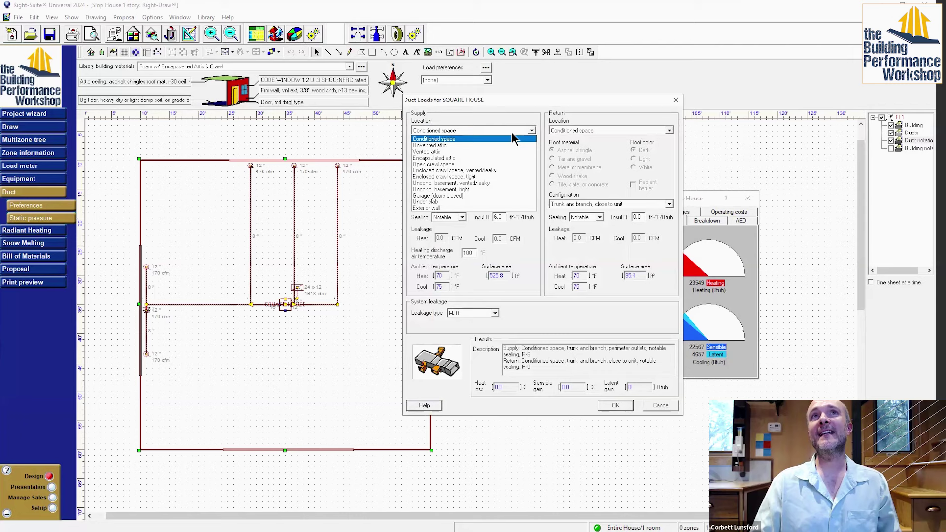
pyautogui.click(493, 151)
pyautogui.click(580, 138)
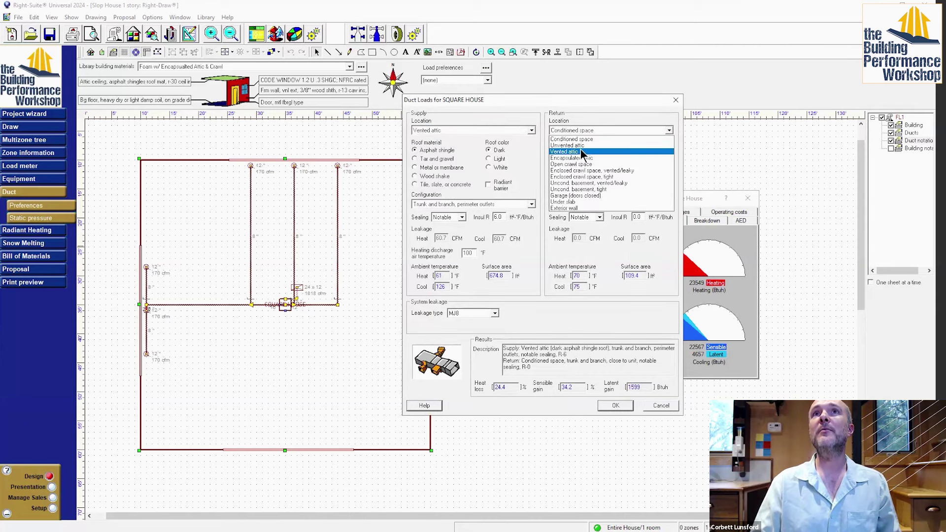
pyautogui.click(581, 149)
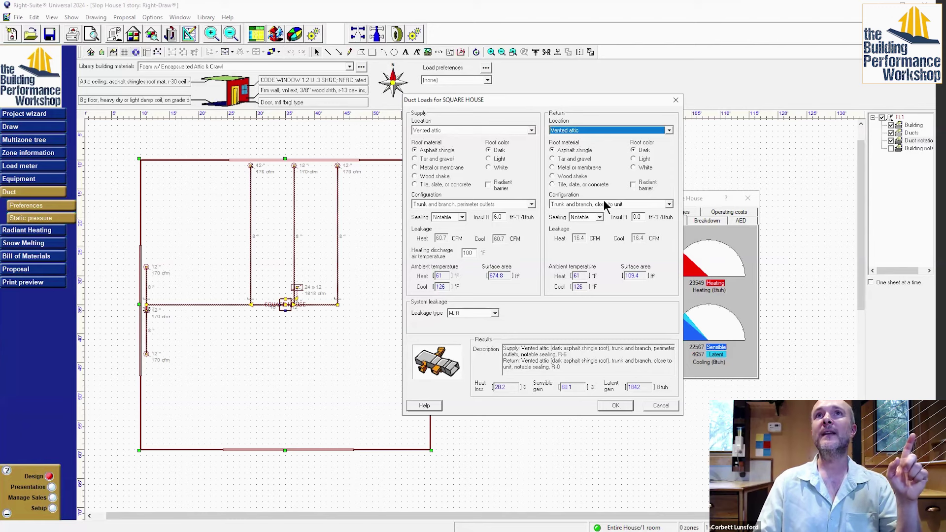
# Set return and supply duct sealing to Average with MJ8 leakage type and apply
pyautogui.click(587, 216)
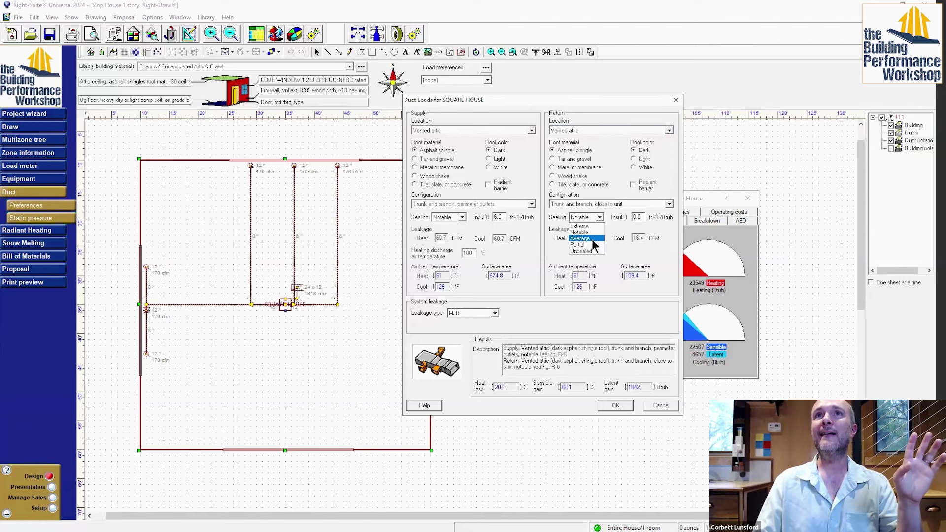
pyautogui.click(592, 239)
pyautogui.click(458, 218)
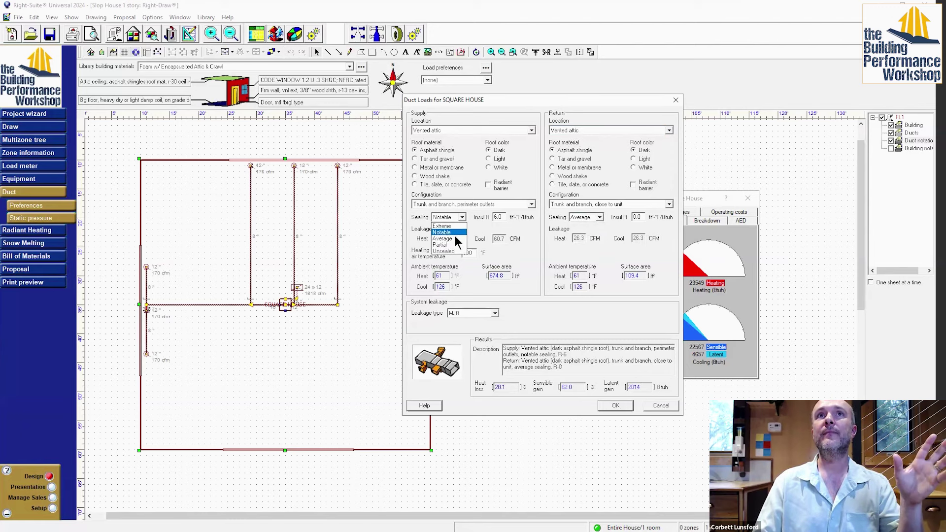
pyautogui.click(489, 313)
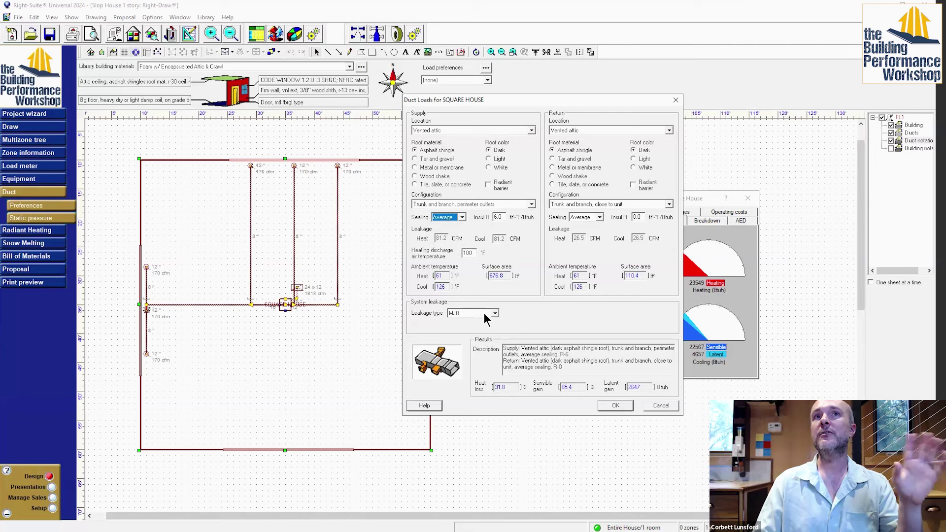
pyautogui.click(489, 314)
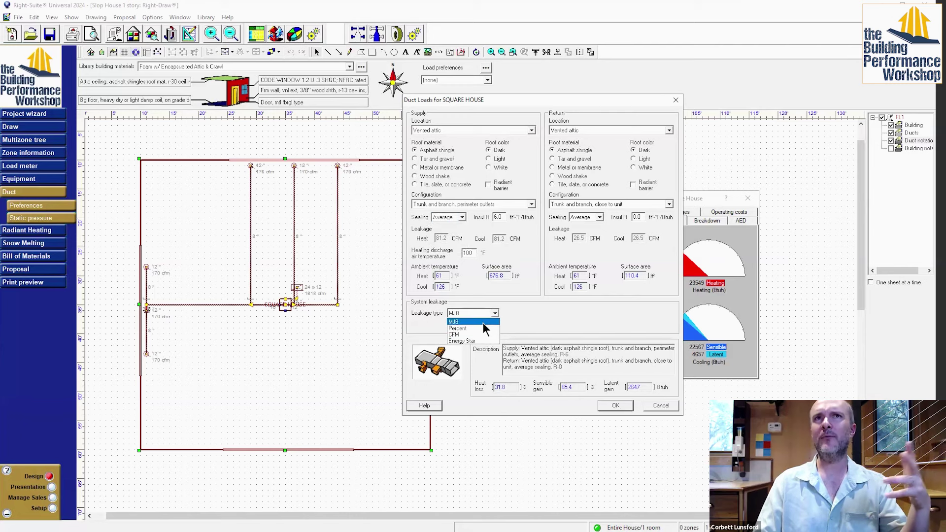
pyautogui.click(508, 334)
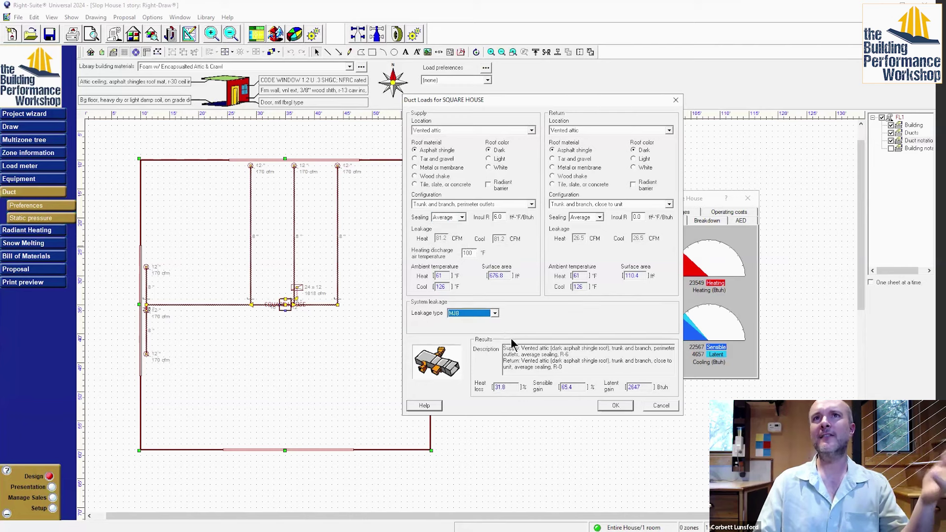
pyautogui.click(616, 405)
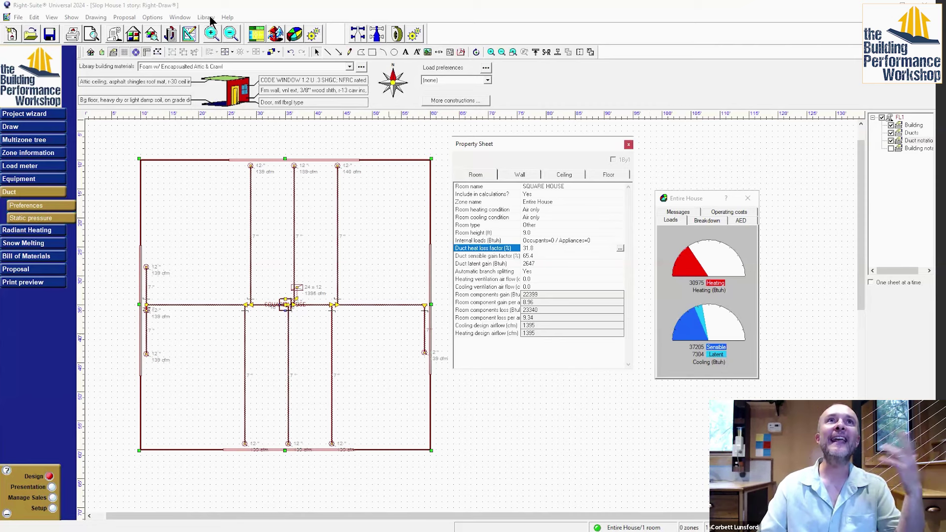
# Use the Simplified infiltration method with Loose construction quality, then return to the floor plan
pyautogui.click(180, 18)
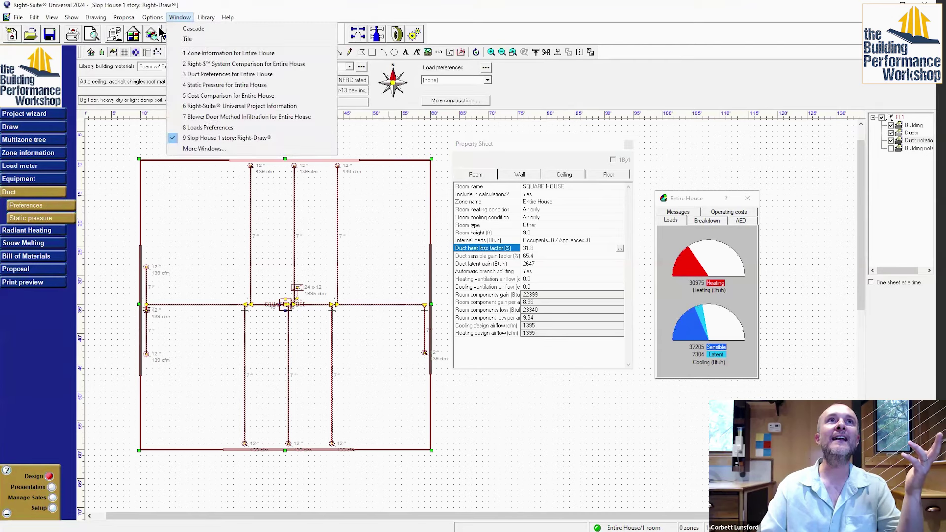
pyautogui.moveTo(152, 17)
pyautogui.moveTo(308, 54)
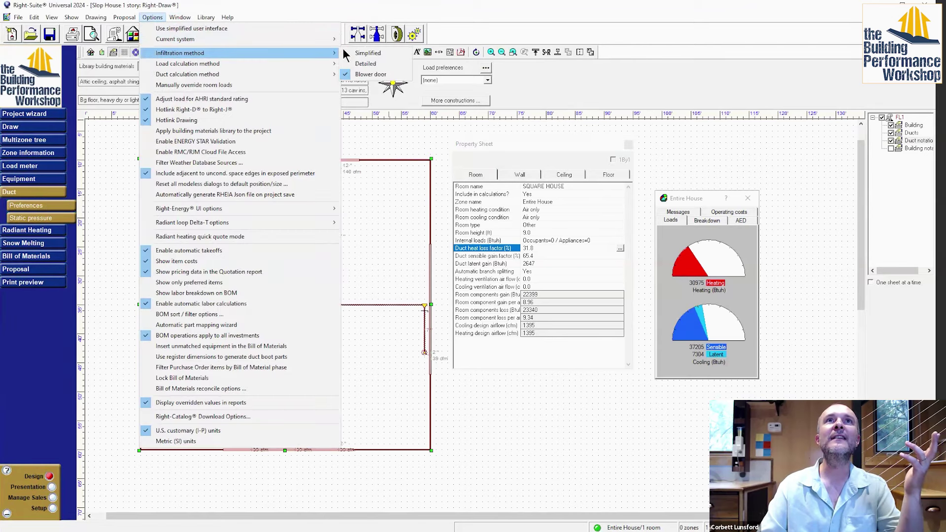
pyautogui.click(366, 51)
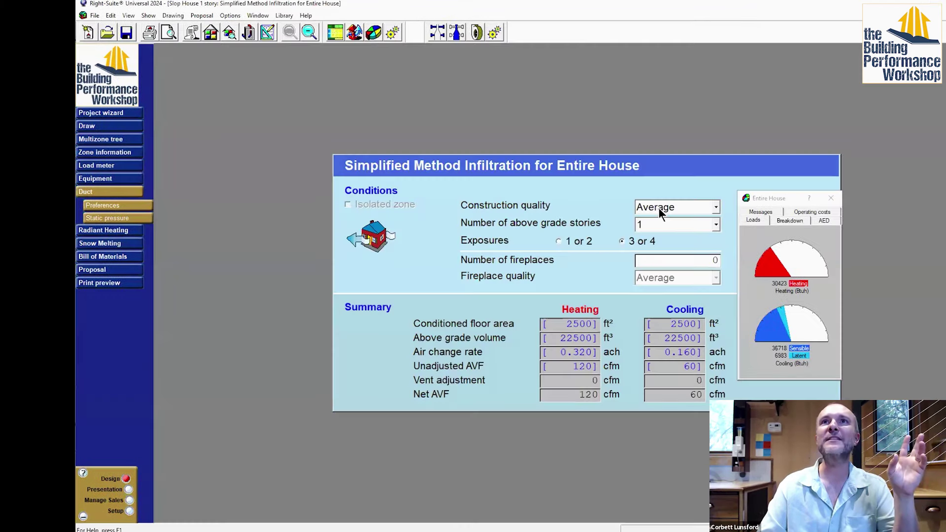
pyautogui.click(595, 207)
pyautogui.click(667, 257)
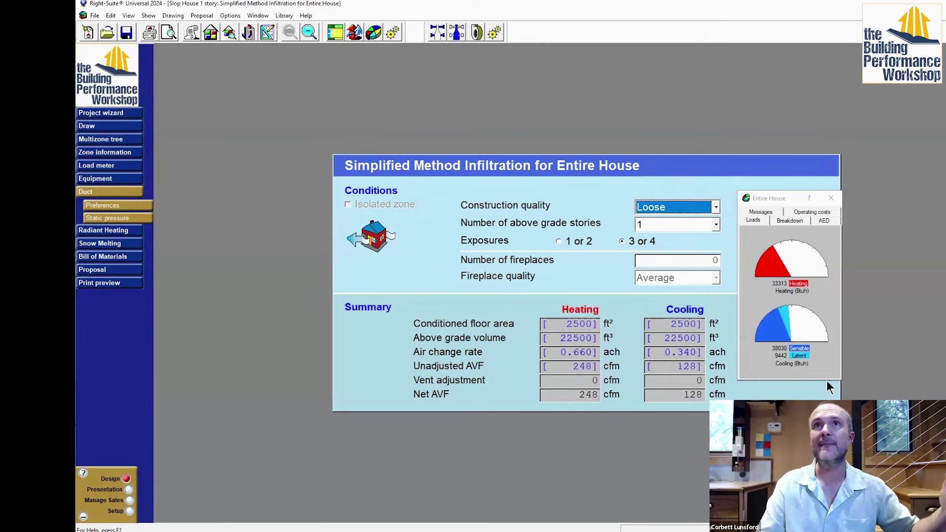
pyautogui.click(122, 127)
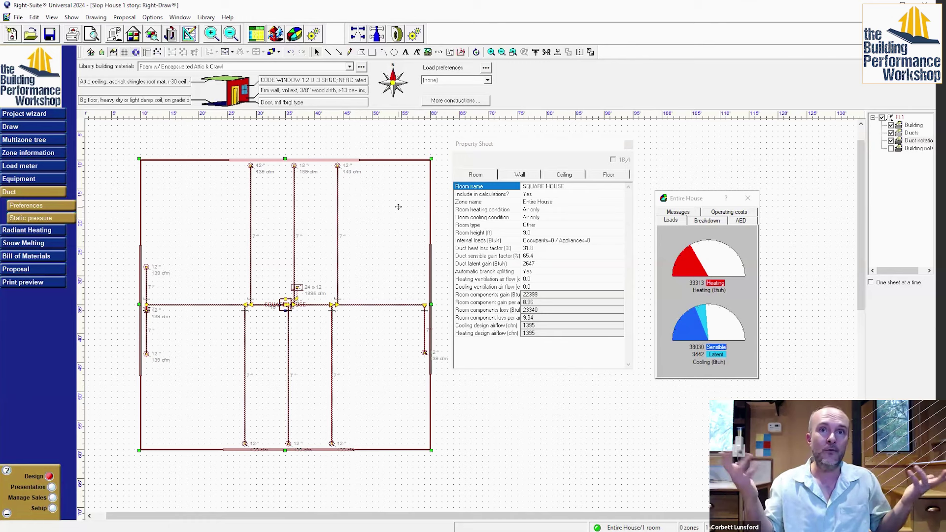
# Change Wall 1 to the 12B-0sw construction with R-11 cavity insulation
pyautogui.click(534, 179)
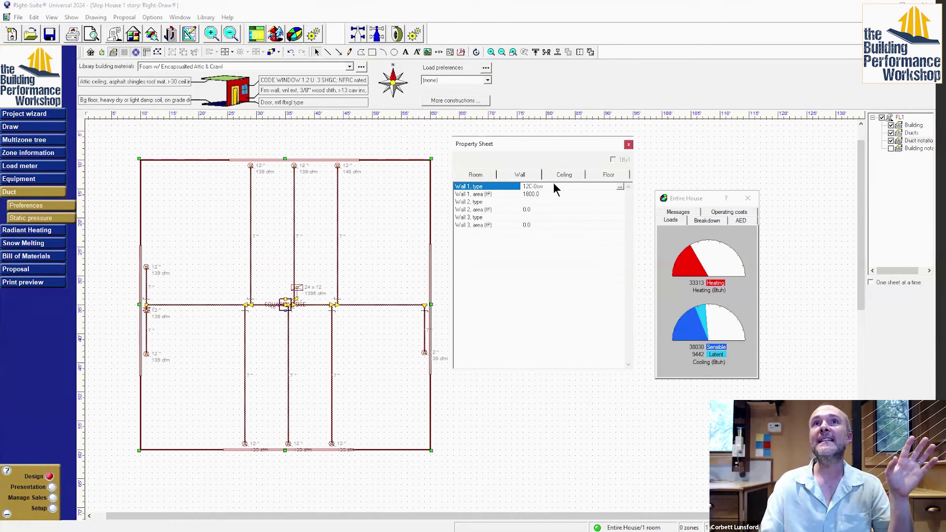
pyautogui.doubleClick(557, 187)
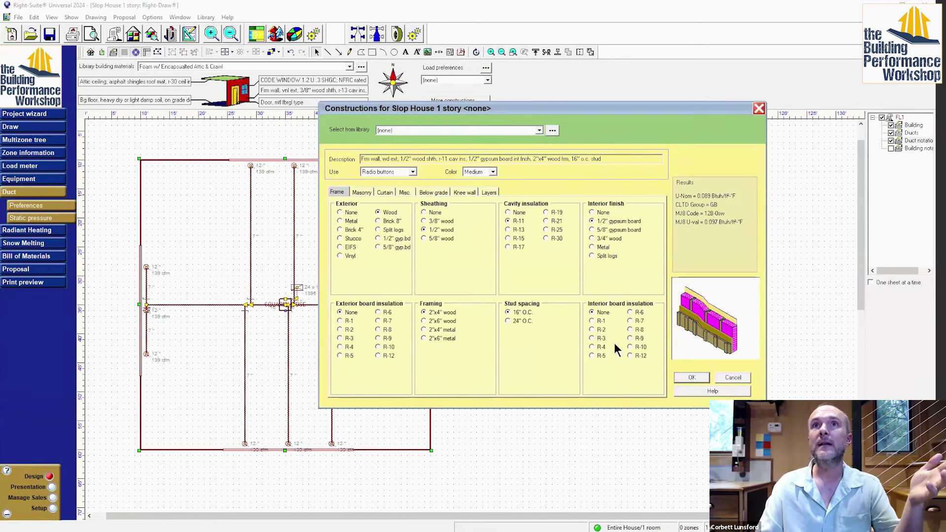
pyautogui.click(692, 377)
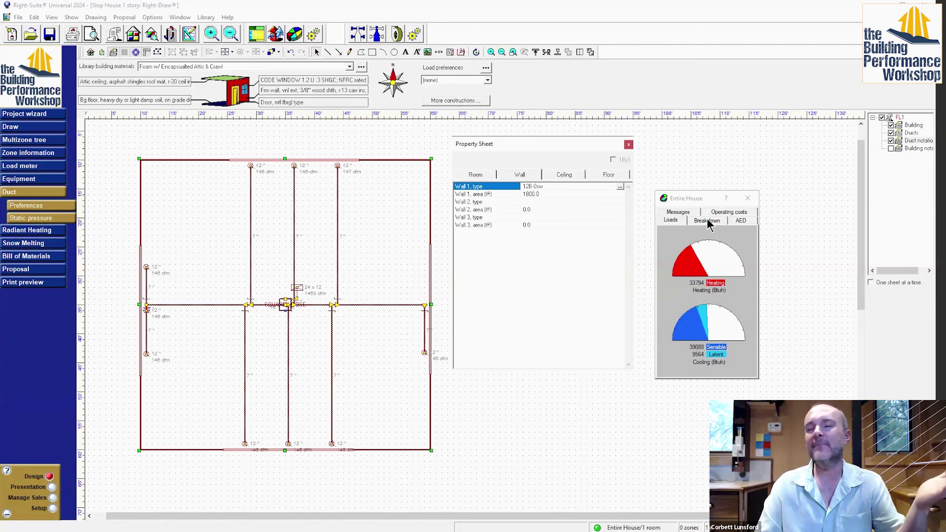
# Change the ceiling to 16A-13ad by dropping its insulation from R-38 to R-13
pyautogui.click(564, 175)
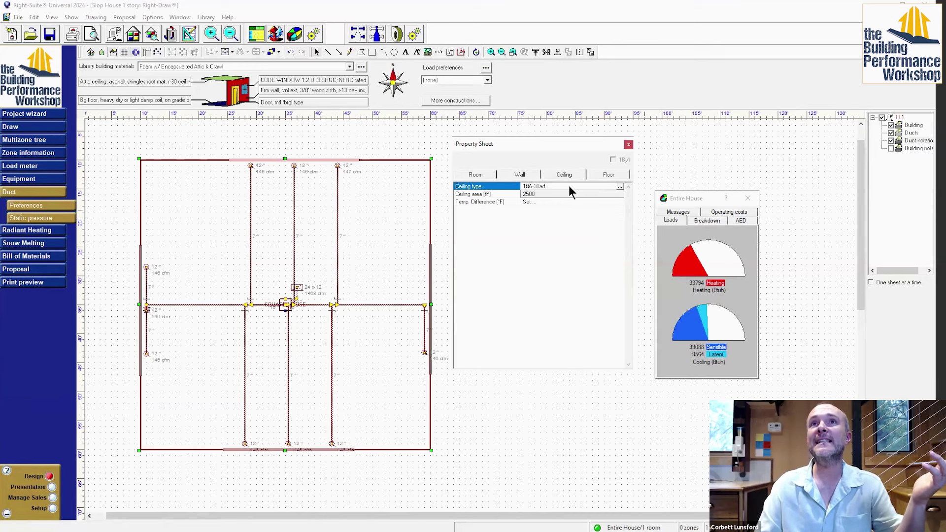
pyautogui.doubleClick(568, 186)
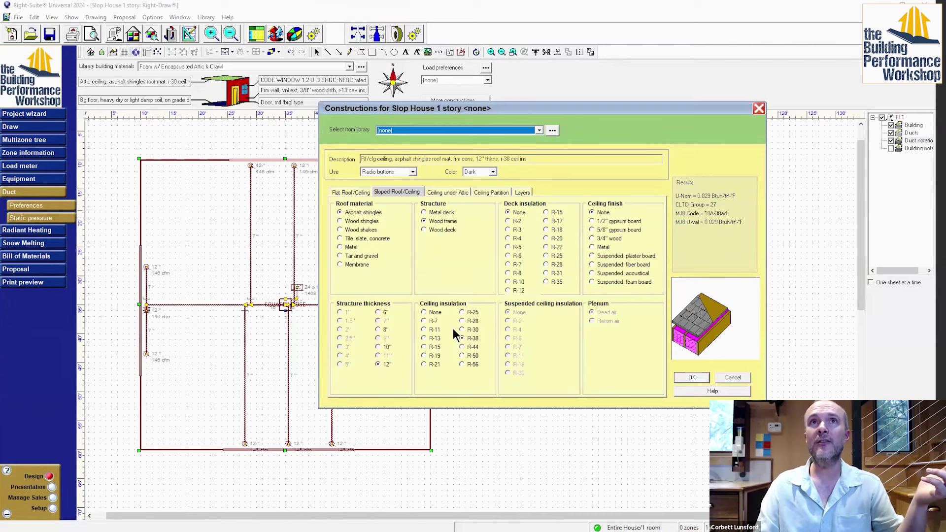
pyautogui.click(429, 337)
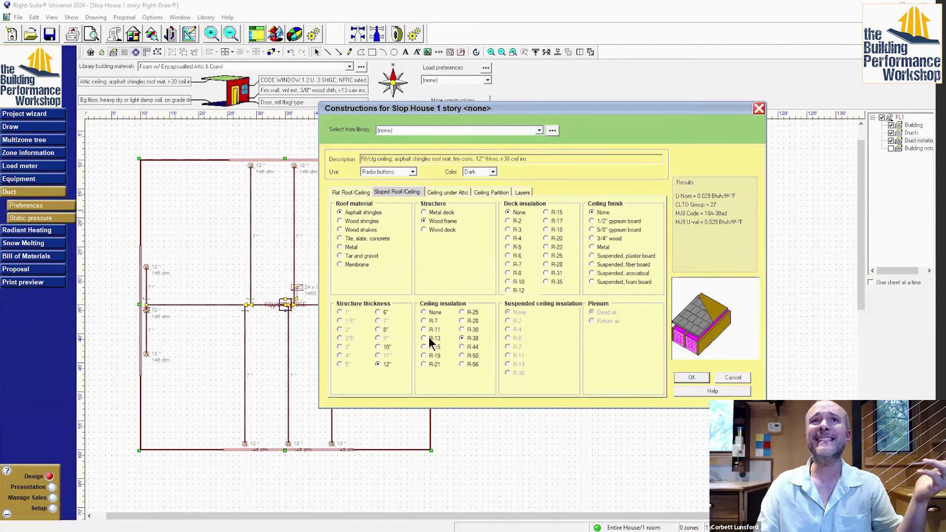
pyautogui.click(692, 377)
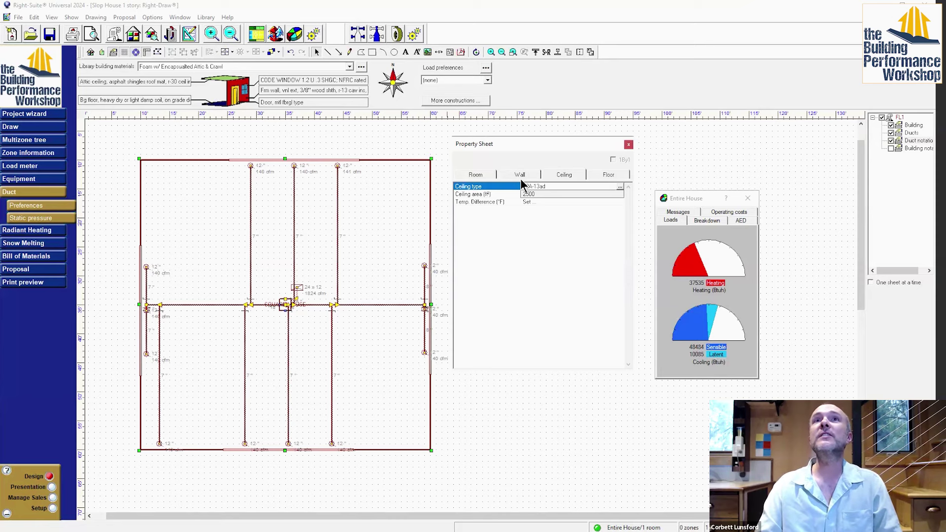
# Set supply and return duct sealing to Unsealed and supply duct insulation to R-0
pyautogui.click(476, 176)
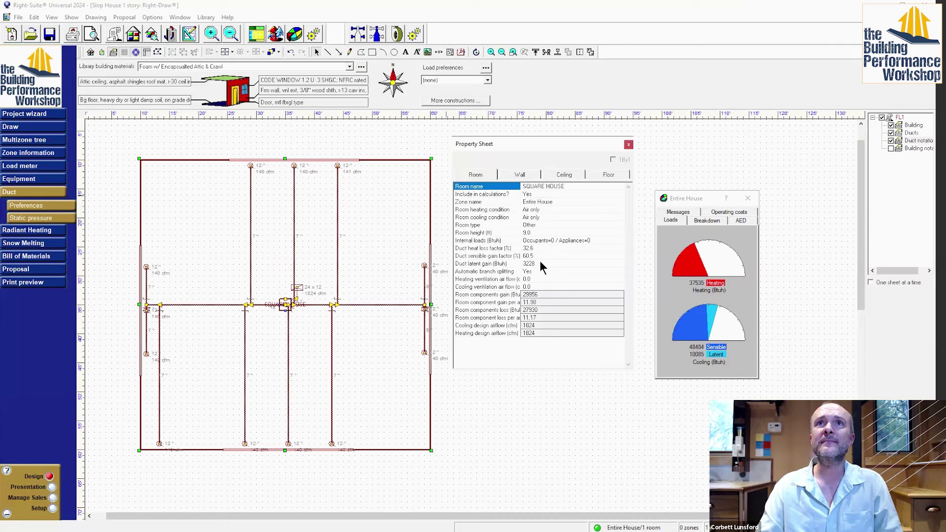
pyautogui.doubleClick(539, 247)
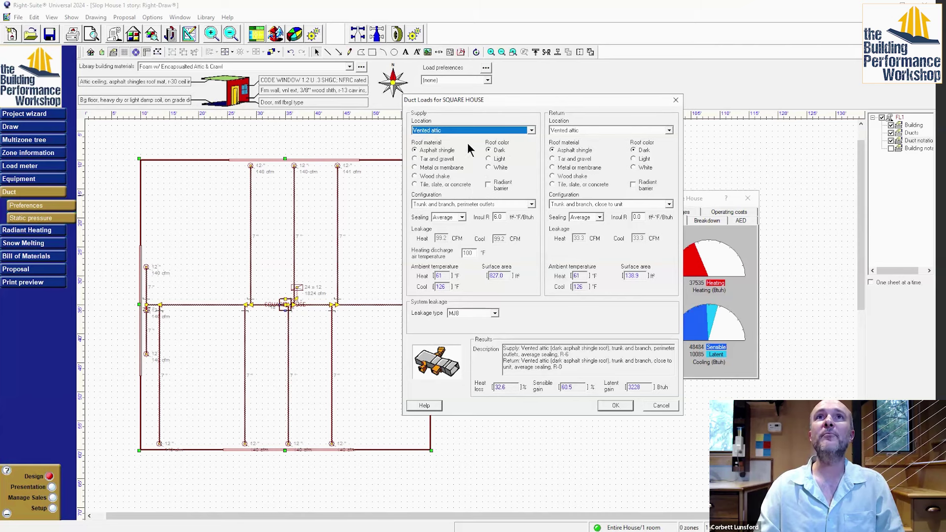
pyautogui.click(462, 218)
pyautogui.click(458, 252)
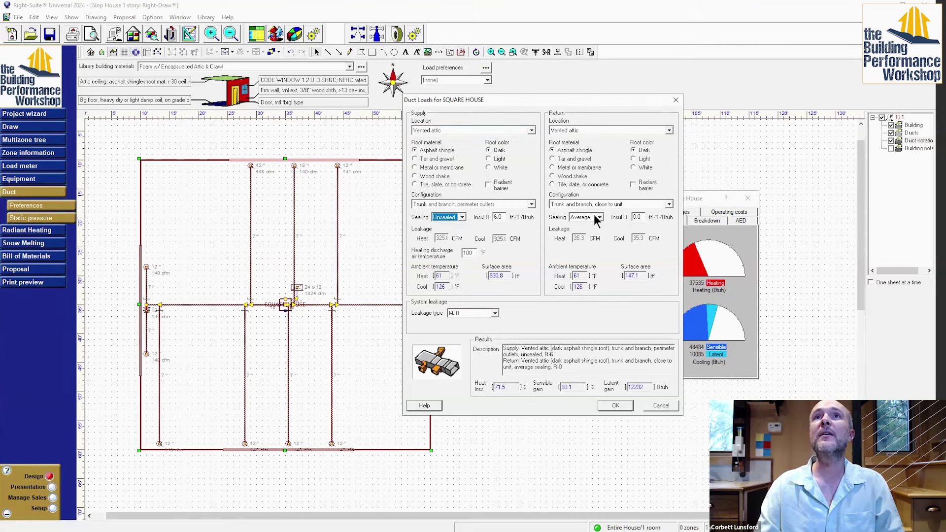
pyautogui.click(585, 217)
pyautogui.click(586, 250)
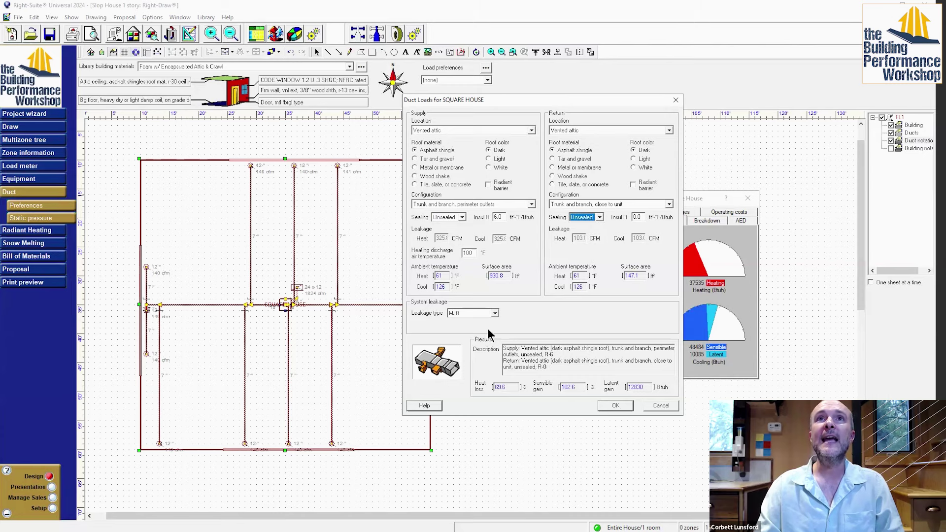
pyautogui.doubleClick(503, 217)
pyautogui.write('0')
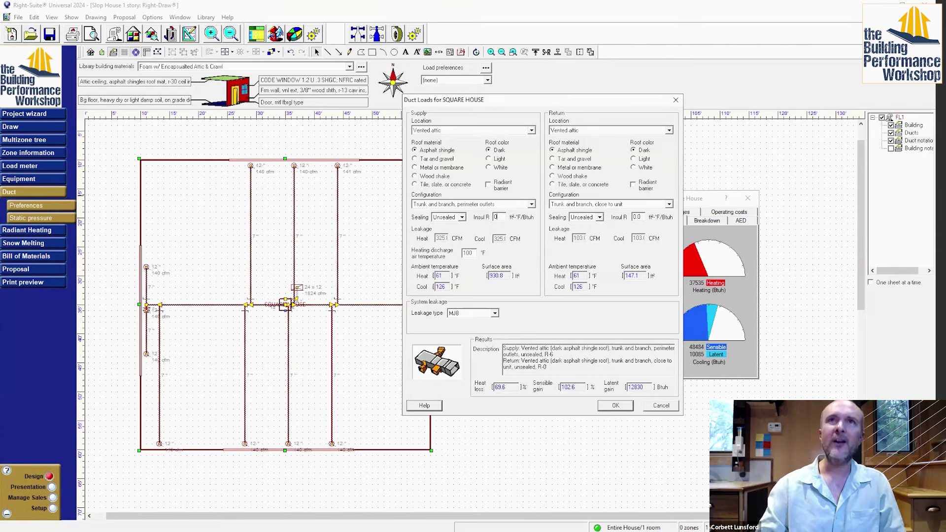
pyautogui.click(615, 405)
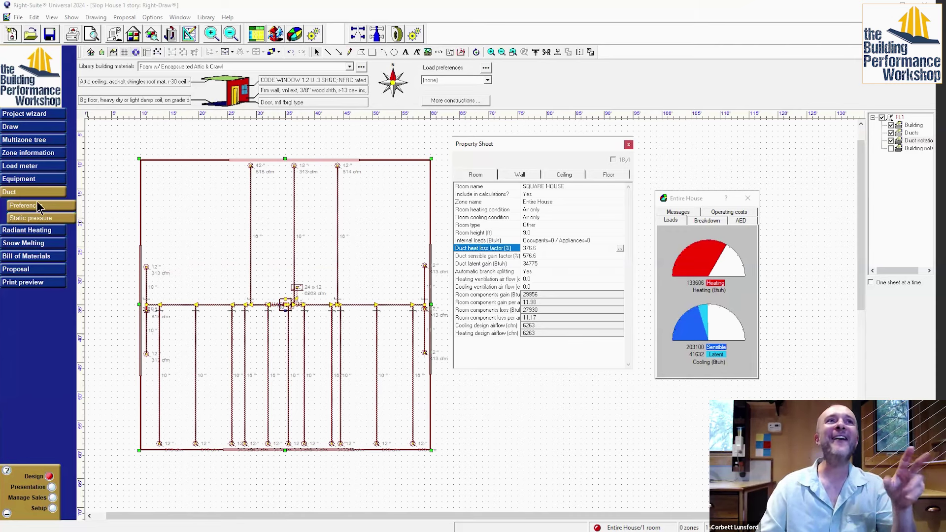
# Show the load breakdown, where ducts cause 79% of heating and 85% of cooling load
pyautogui.click(708, 223)
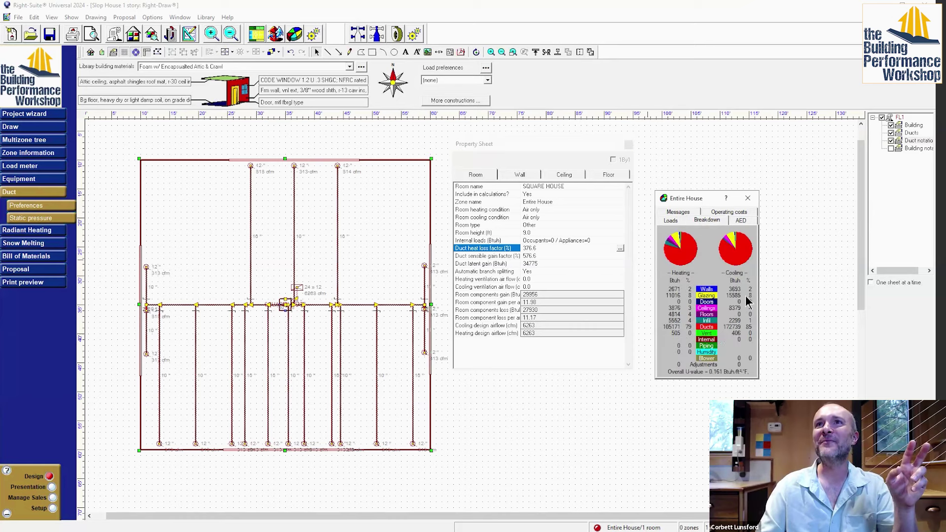